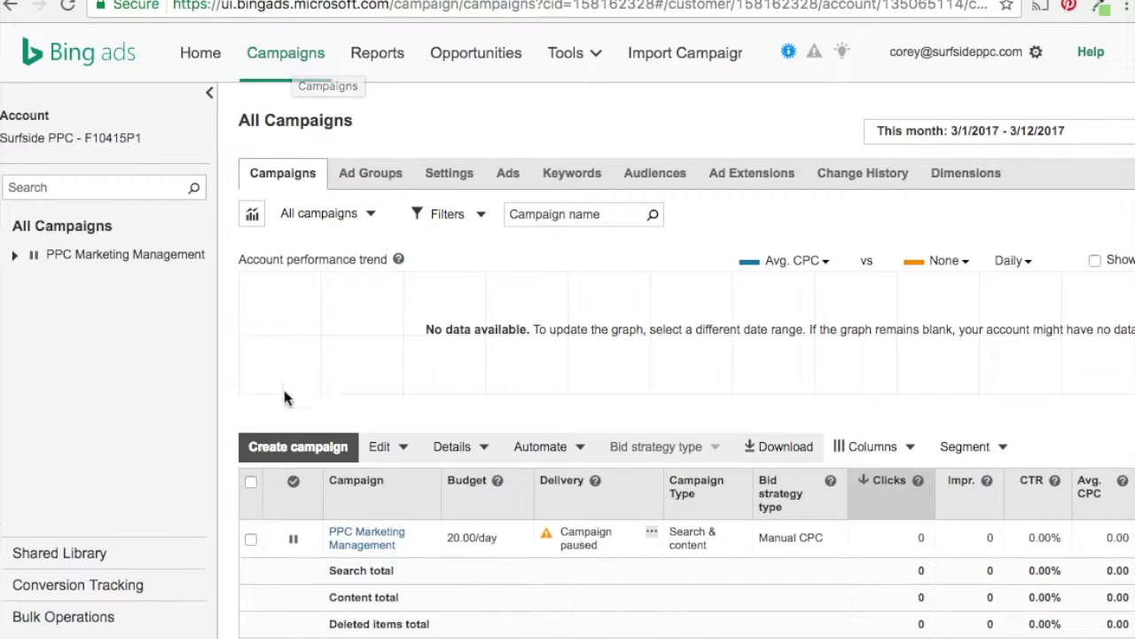
# Begin creating a new campaign from the All Campaigns list on the Campaigns tab
pyautogui.click(283, 456)
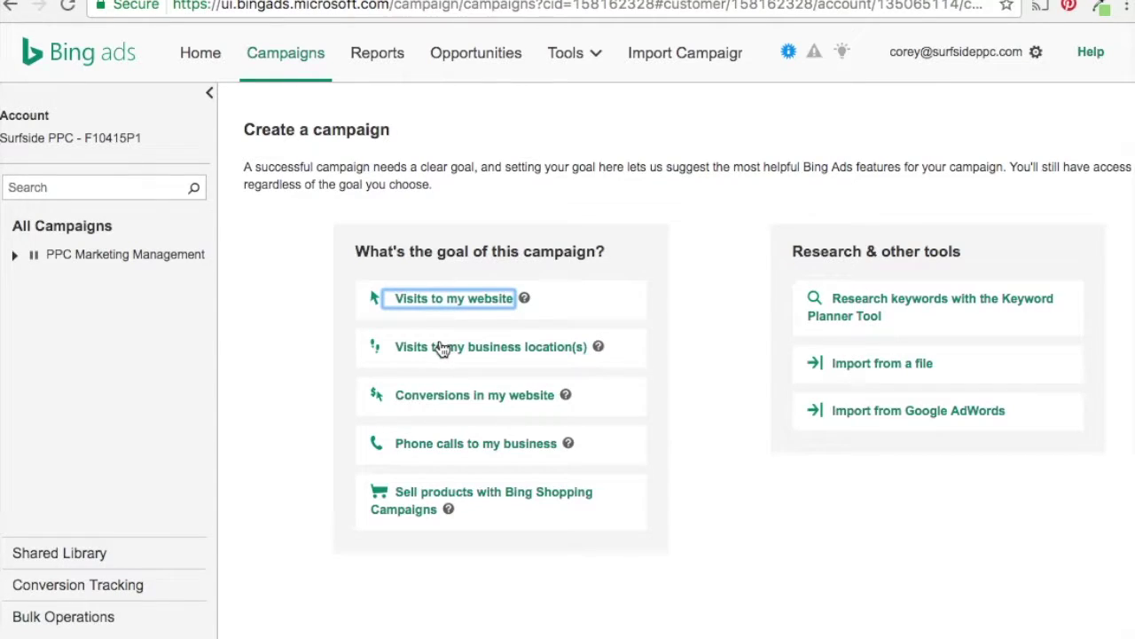
# Choose a campaign goal to reach the Campaign settings step and its name field
pyautogui.click(442, 402)
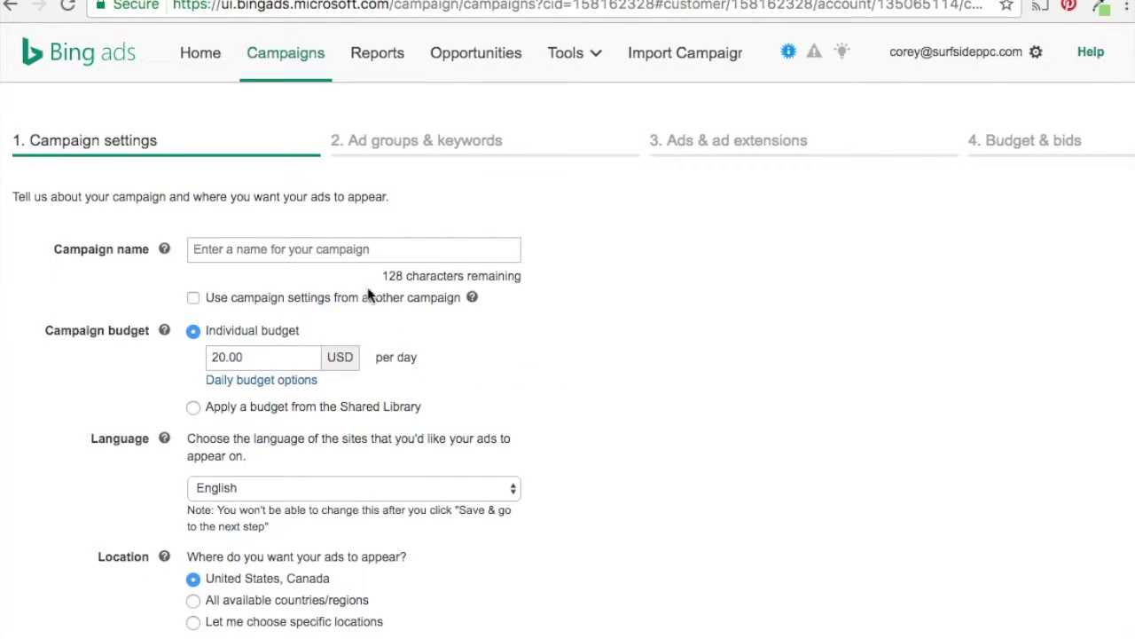
pyautogui.click(351, 248)
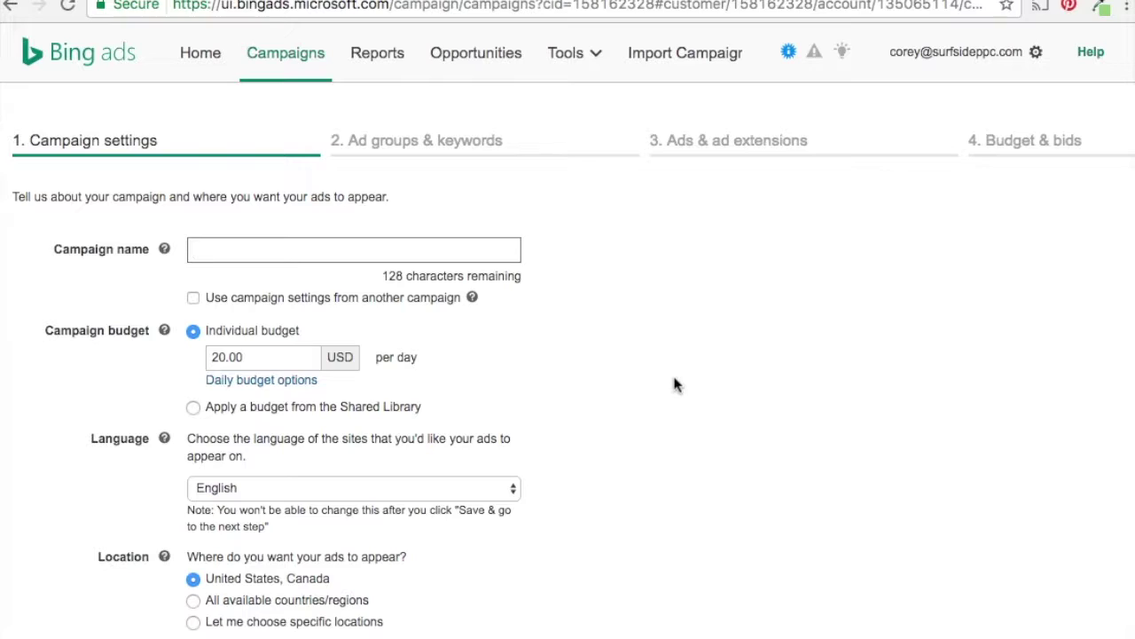
# Name the campaign 'PPC Agency' and set location targeting to all available countries/regions
pyautogui.write('PPC Mar')
pyautogui.press('BackSpace')
pyautogui.write('Agency')
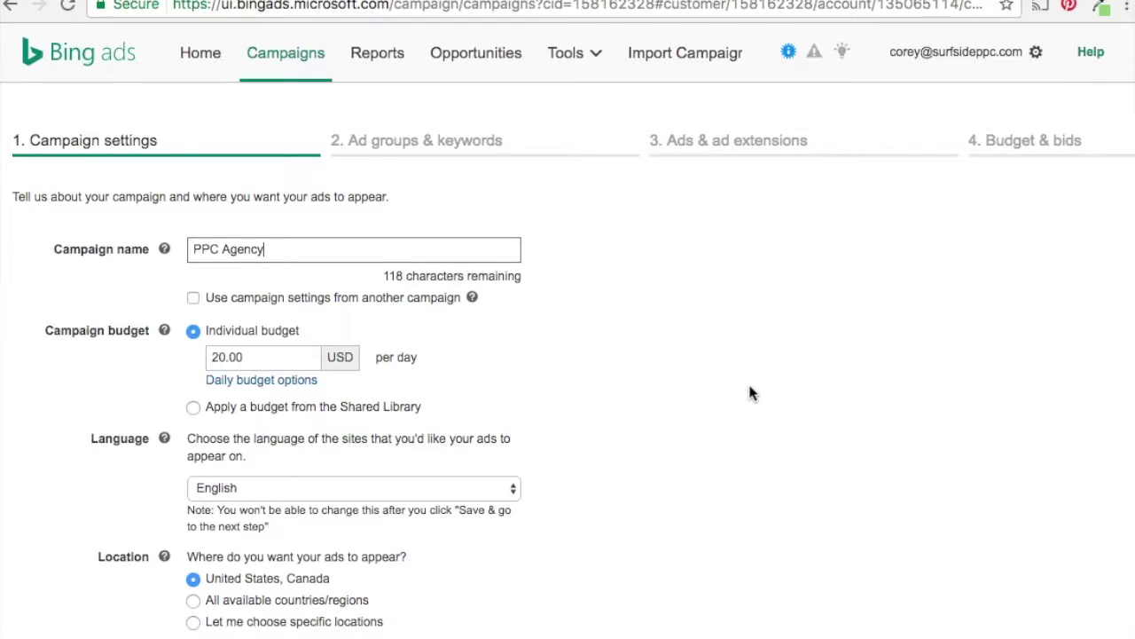
pyautogui.scroll(-2, 750, 393)
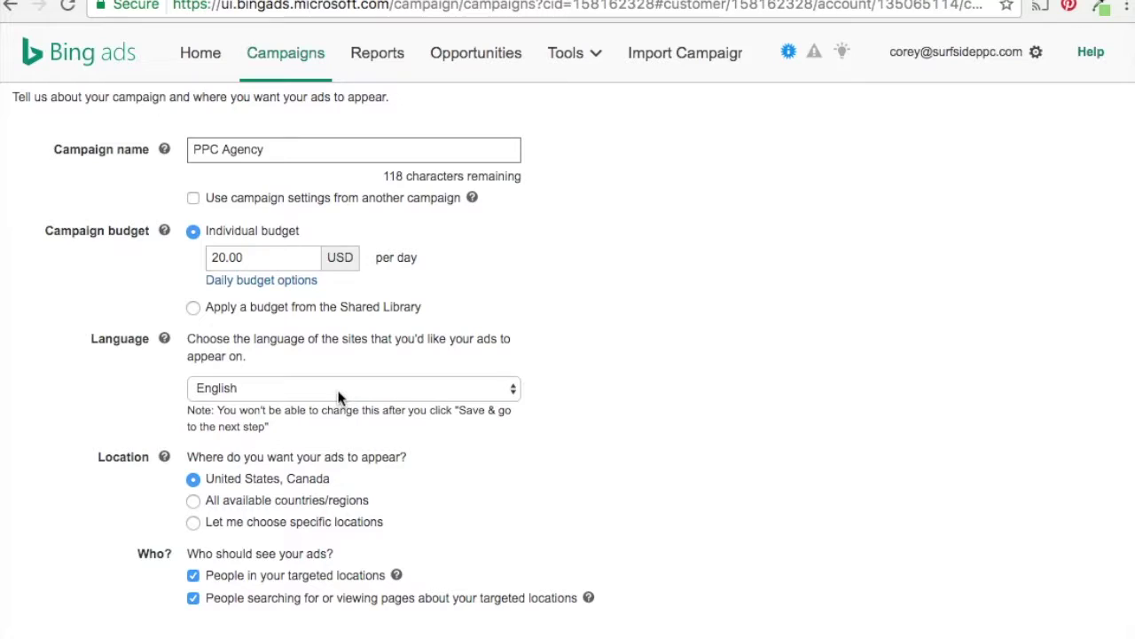
pyautogui.click(223, 501)
pyautogui.scroll(2, 191, 503)
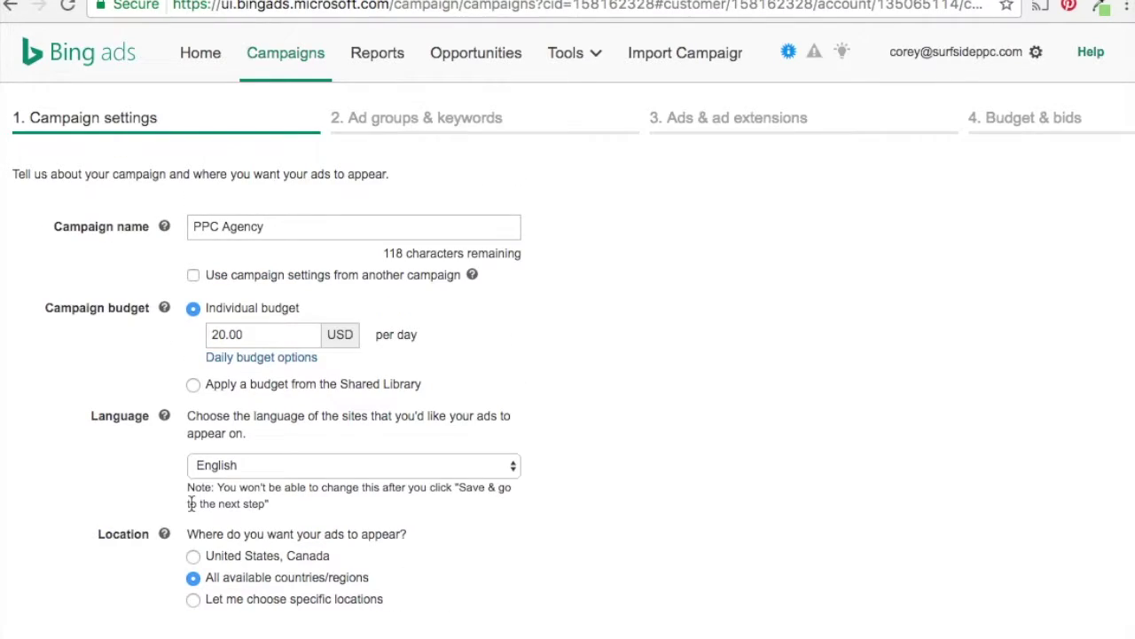
# Target only the United States, excluding people merely searching about that location
pyautogui.click(192, 598)
pyautogui.scroll(-2, 195, 603)
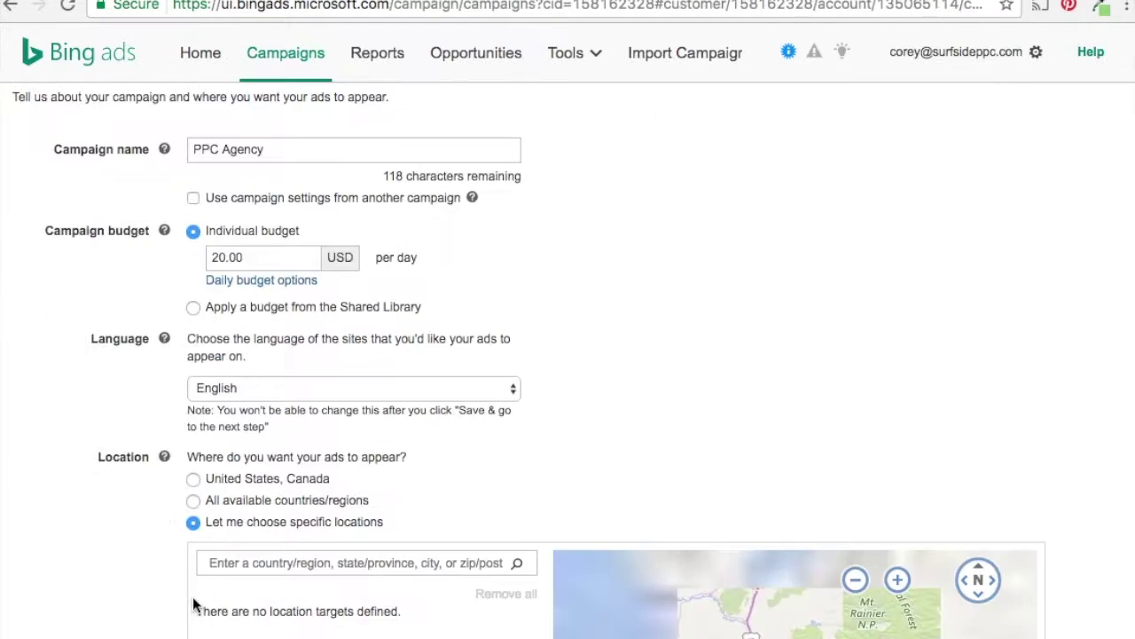
pyautogui.scroll(-3, 342, 399)
pyautogui.click(337, 356)
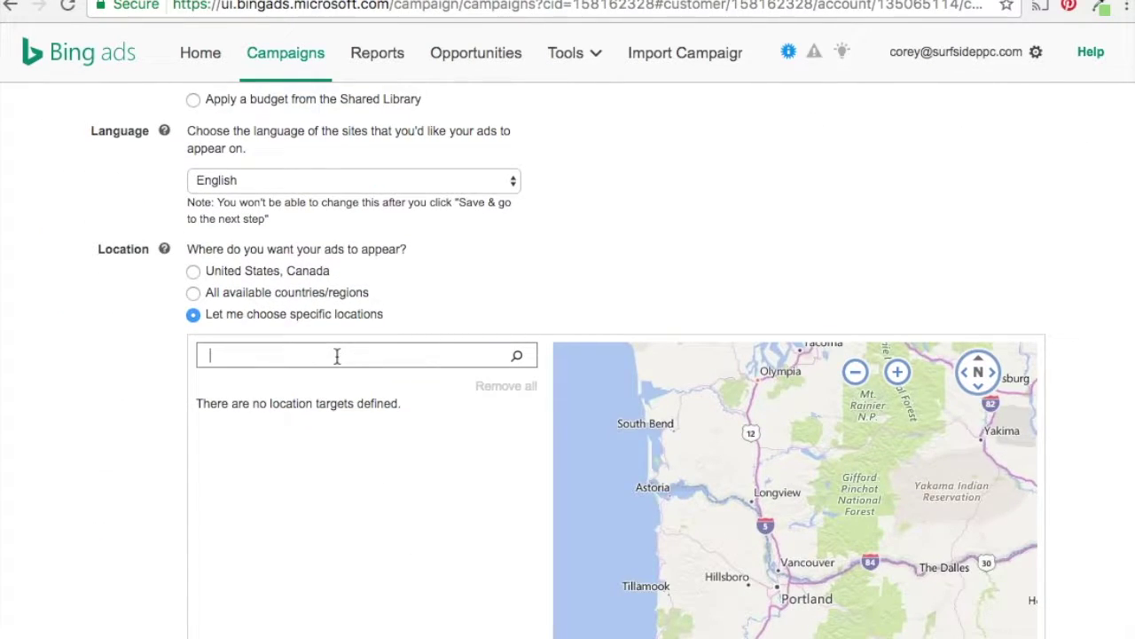
pyautogui.write('united stat')
pyautogui.write('es')
pyautogui.scroll(-3, 367, 369)
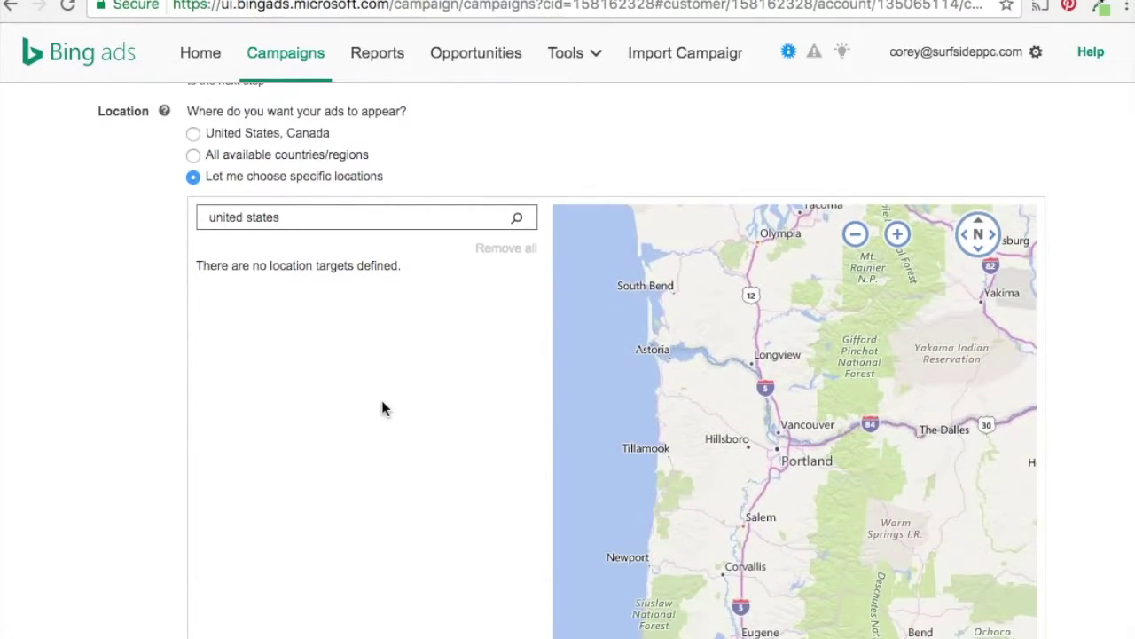
pyautogui.press('Return')
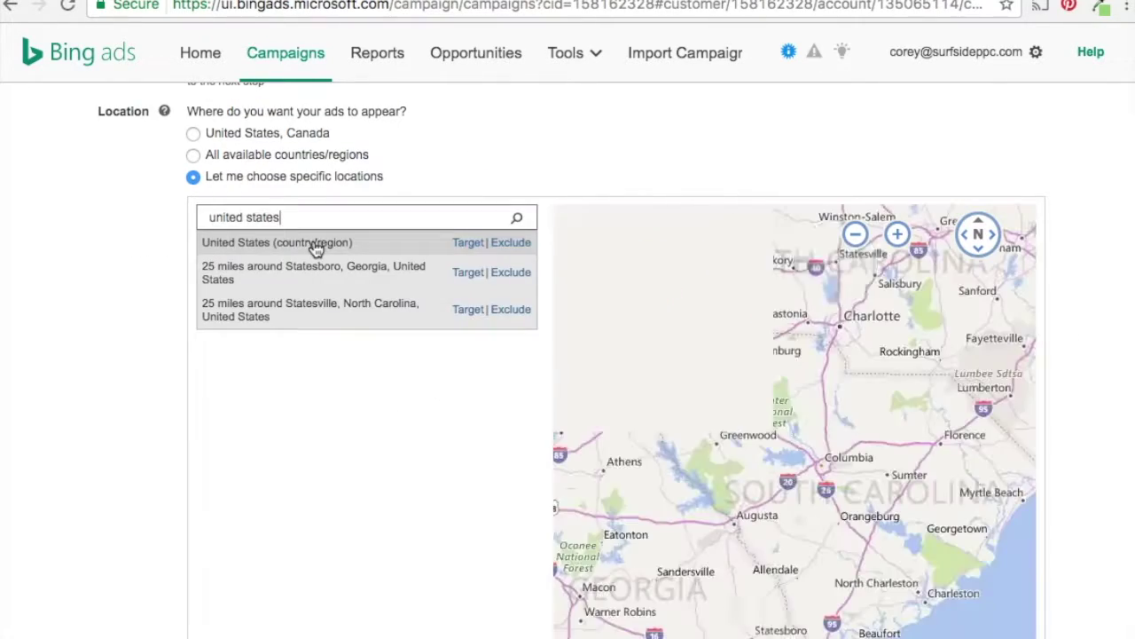
pyautogui.click(468, 243)
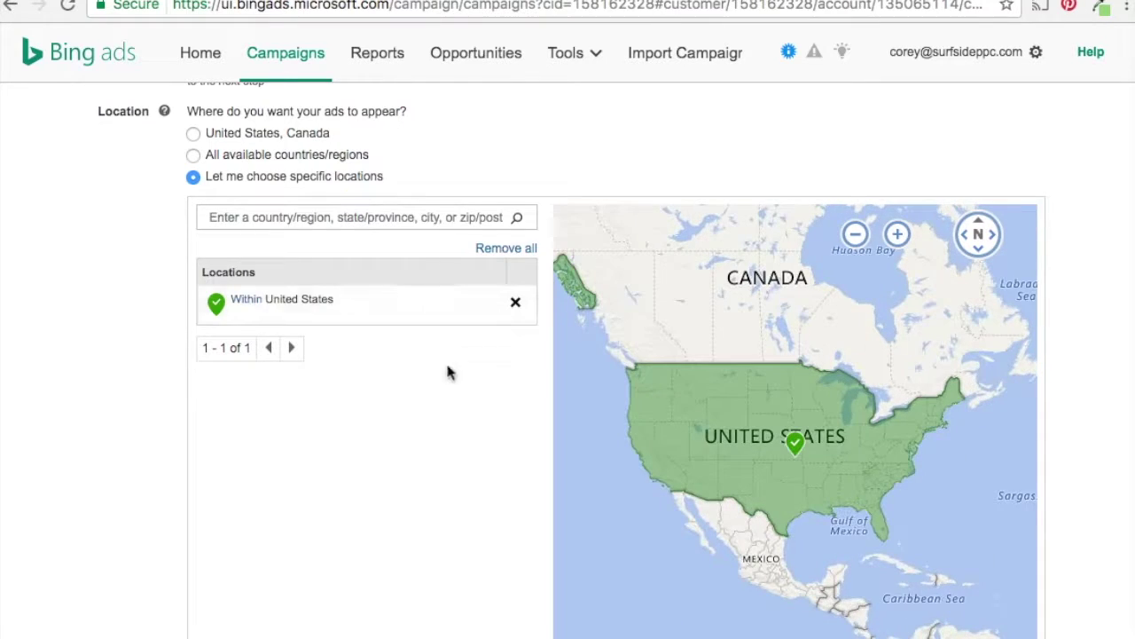
pyautogui.scroll(-4, 173, 404)
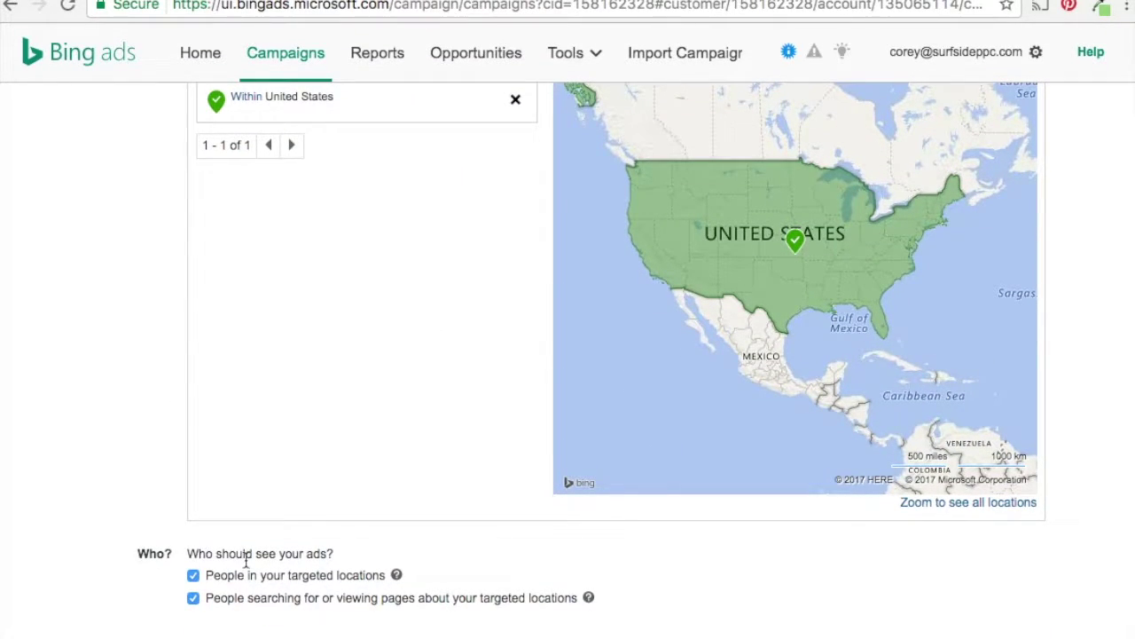
pyautogui.click(193, 598)
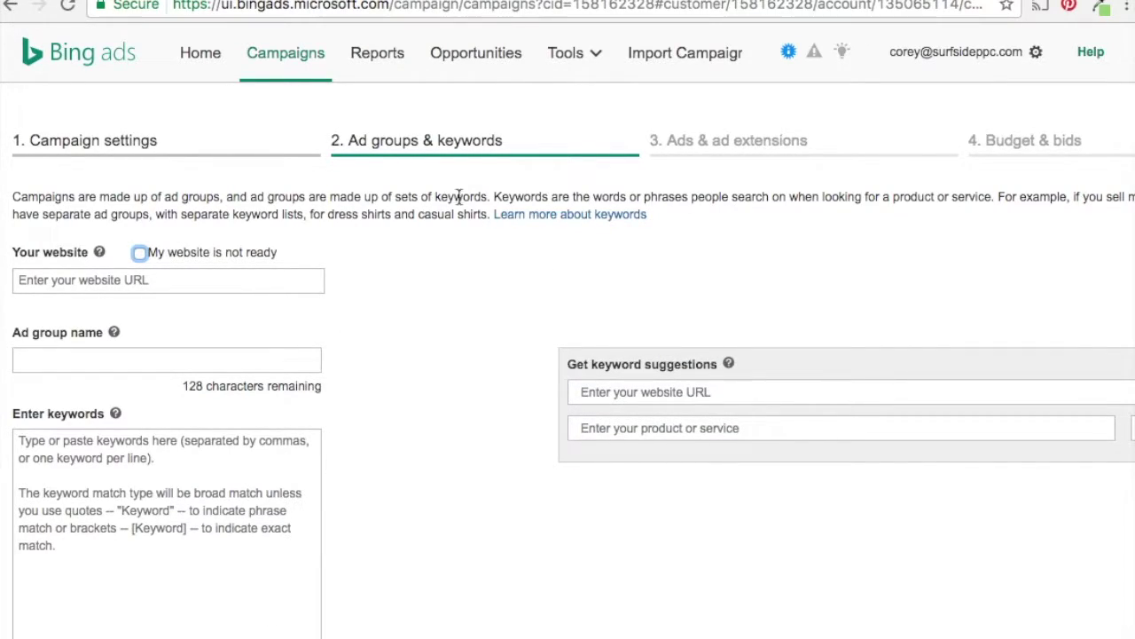
# Create ad group 'PPC Agency' with [ppc agency], [ppc management agency], [ppc marketing agency], [top ppc agency], [best ppc agency]
pyautogui.scroll(-1, 426, 513)
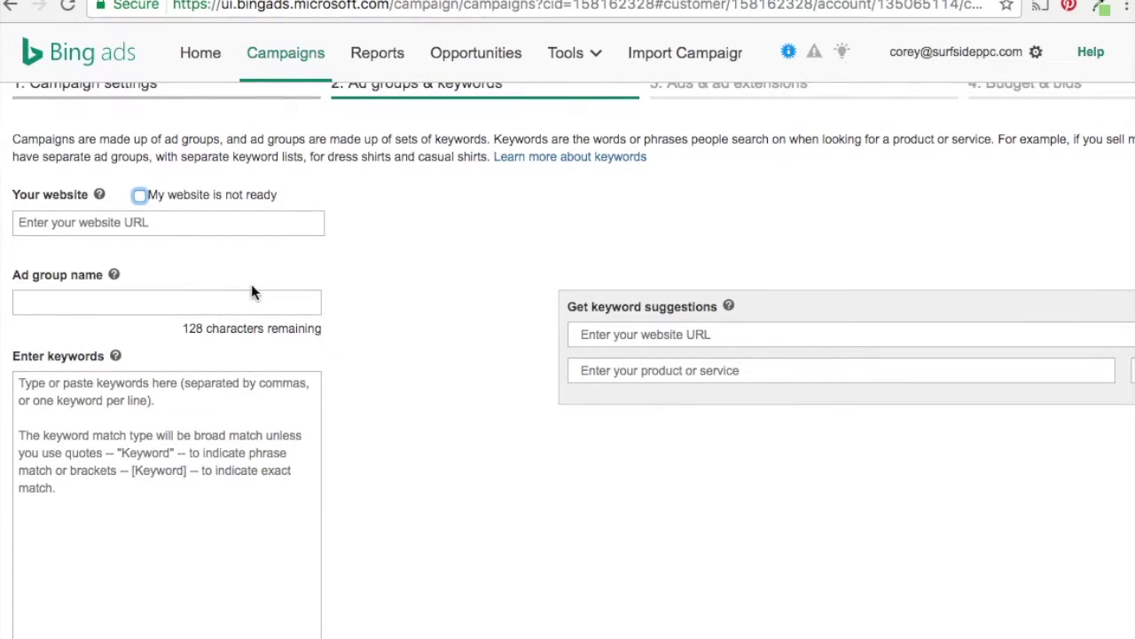
pyautogui.click(251, 302)
pyautogui.write('PPC A')
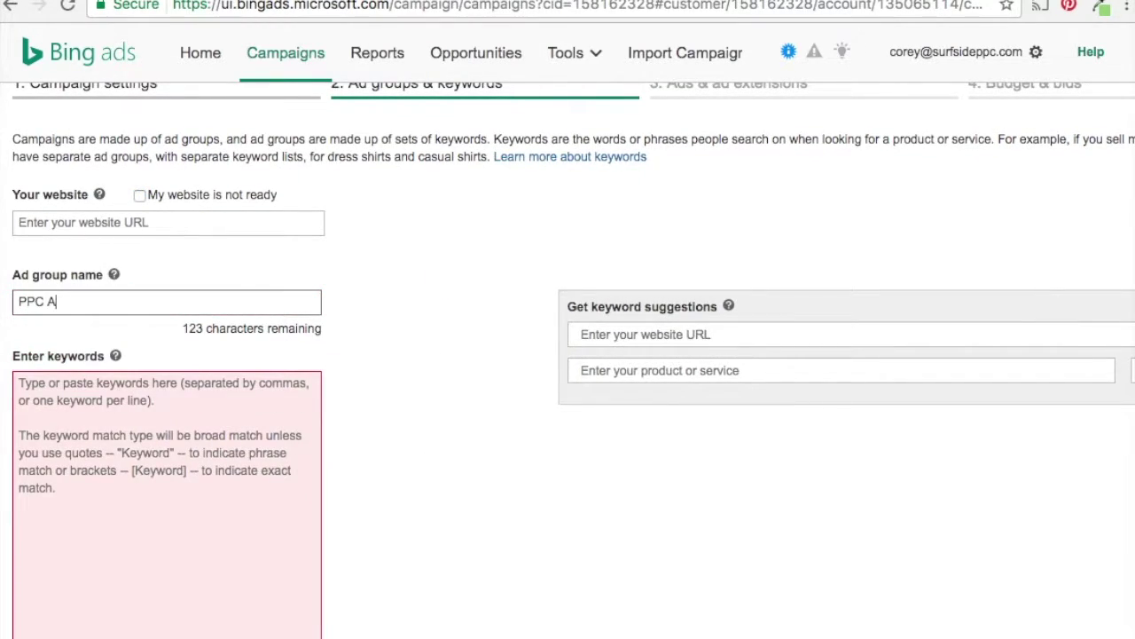
pyautogui.write('gency')
pyautogui.press('Tab')
pyautogui.press('Tab')
pyautogui.write('[')
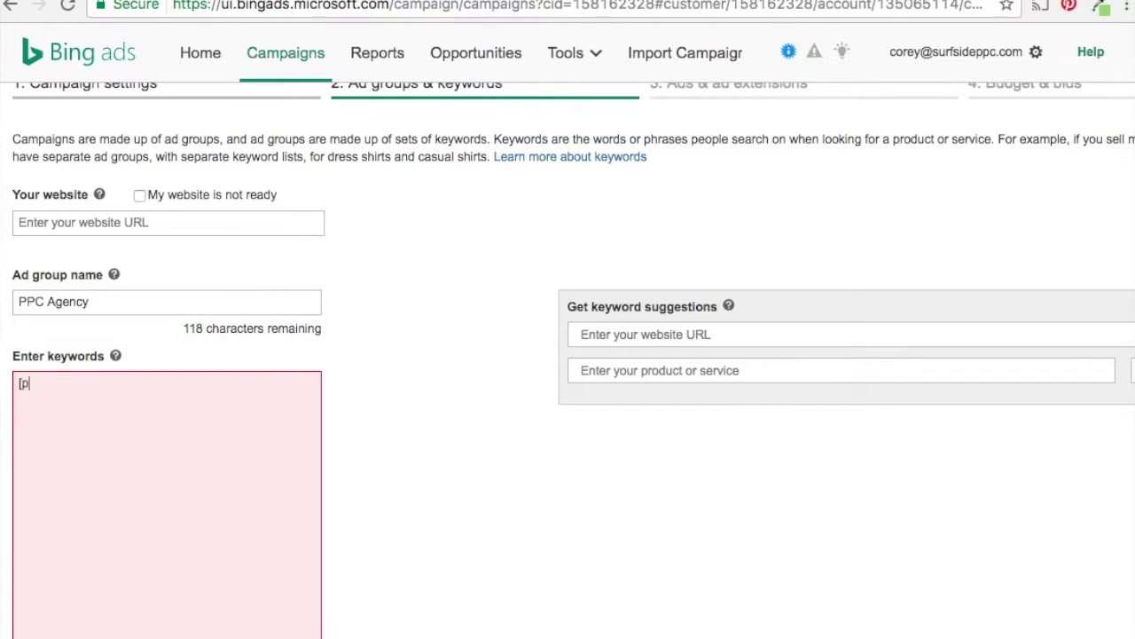
pyautogui.write('pc agency')
pyautogui.press('Return')
pyautogui.write('[ppc management ')
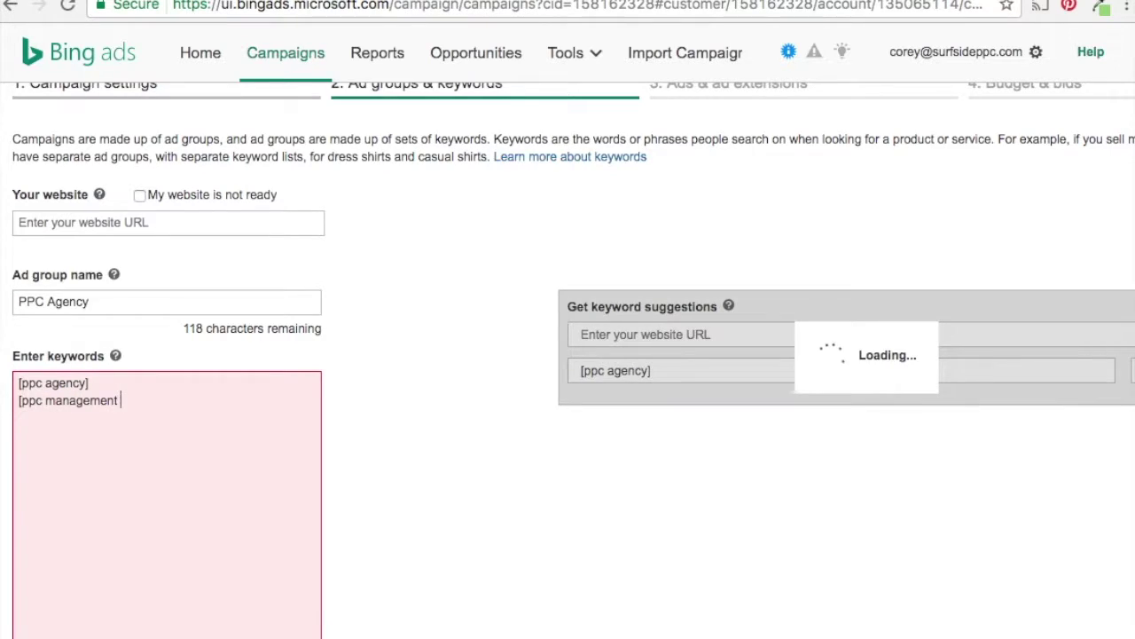
pyautogui.write('age')
pyautogui.write('ncy')
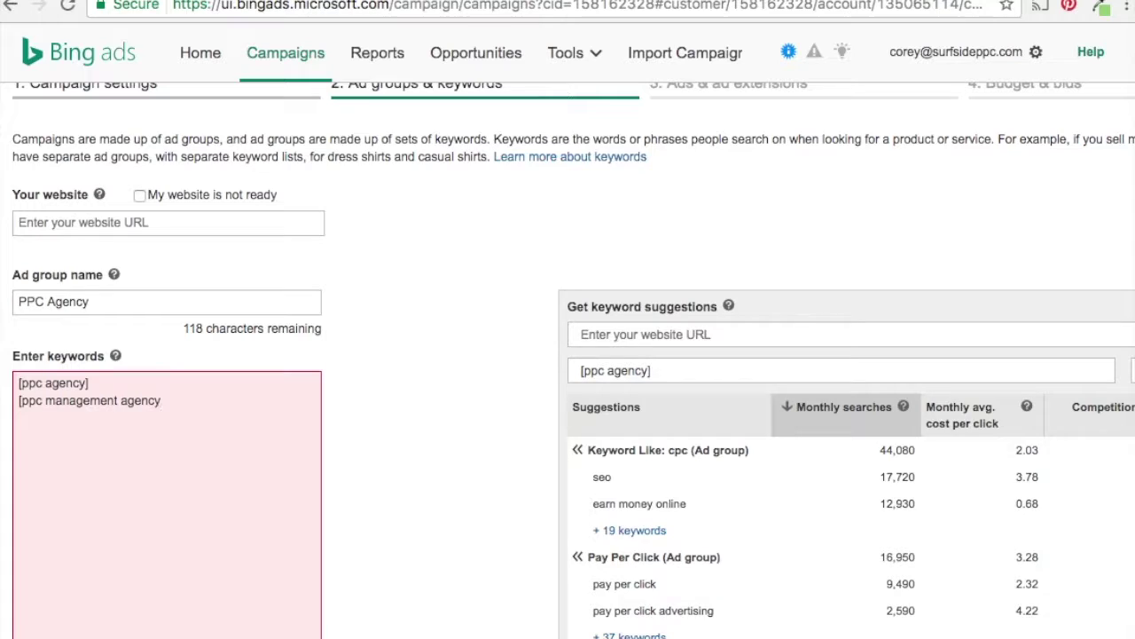
pyautogui.write('] [ppc ma')
pyautogui.write('rketing agency')
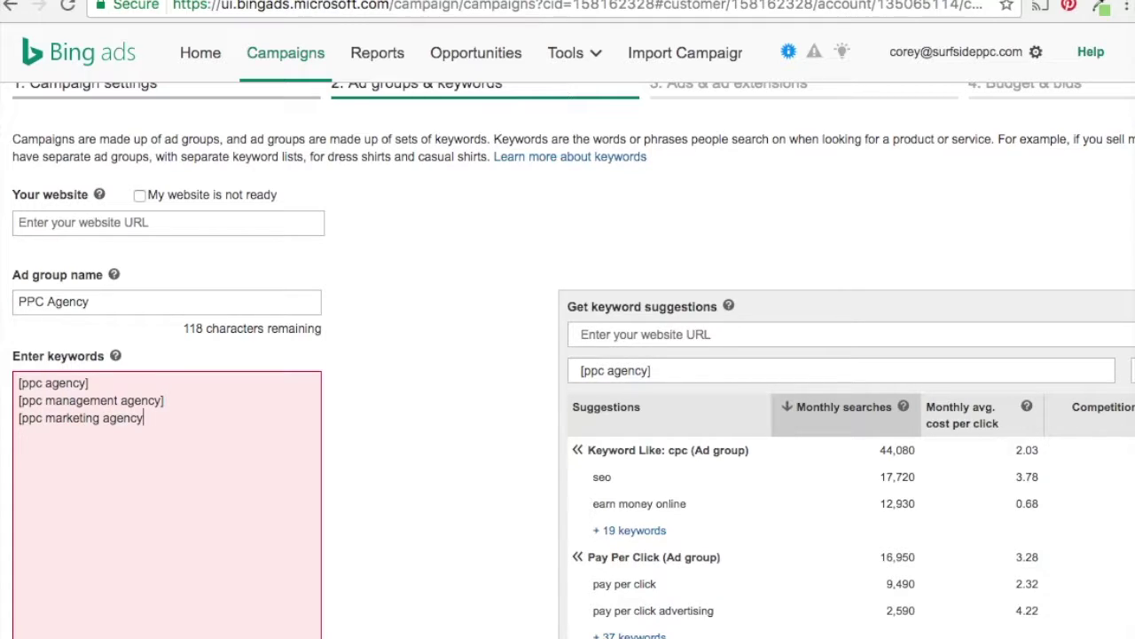
pyautogui.write('] [top ppc a')
pyautogui.write('gency] [bes')
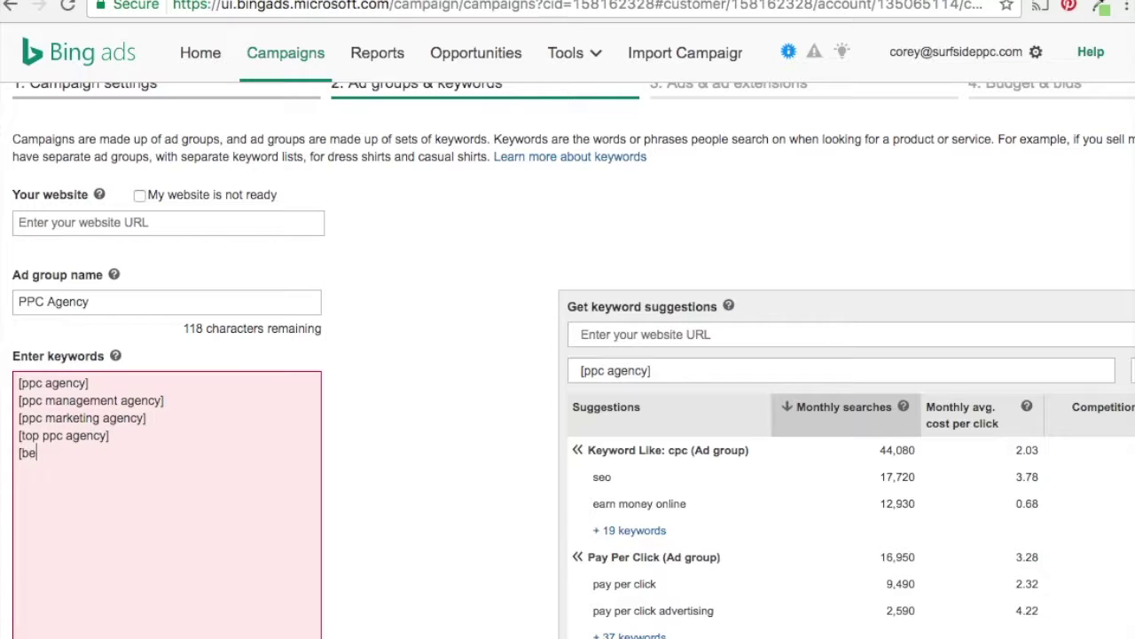
pyautogui.write('t ppc a')
pyautogui.write('gency')
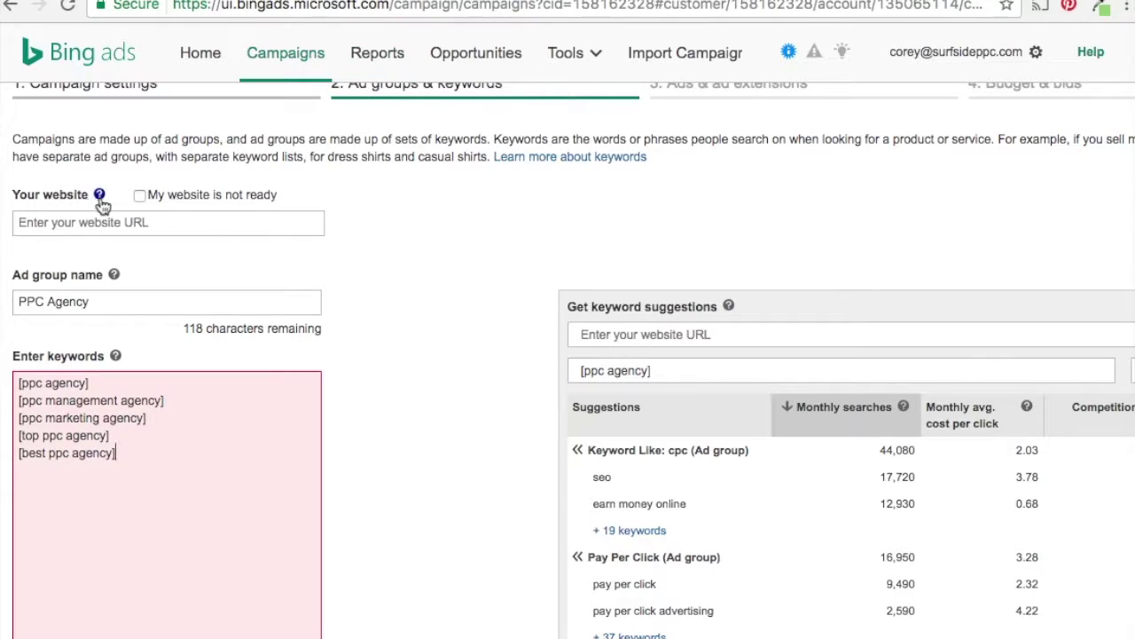
pyautogui.scroll(-1, 351, 257)
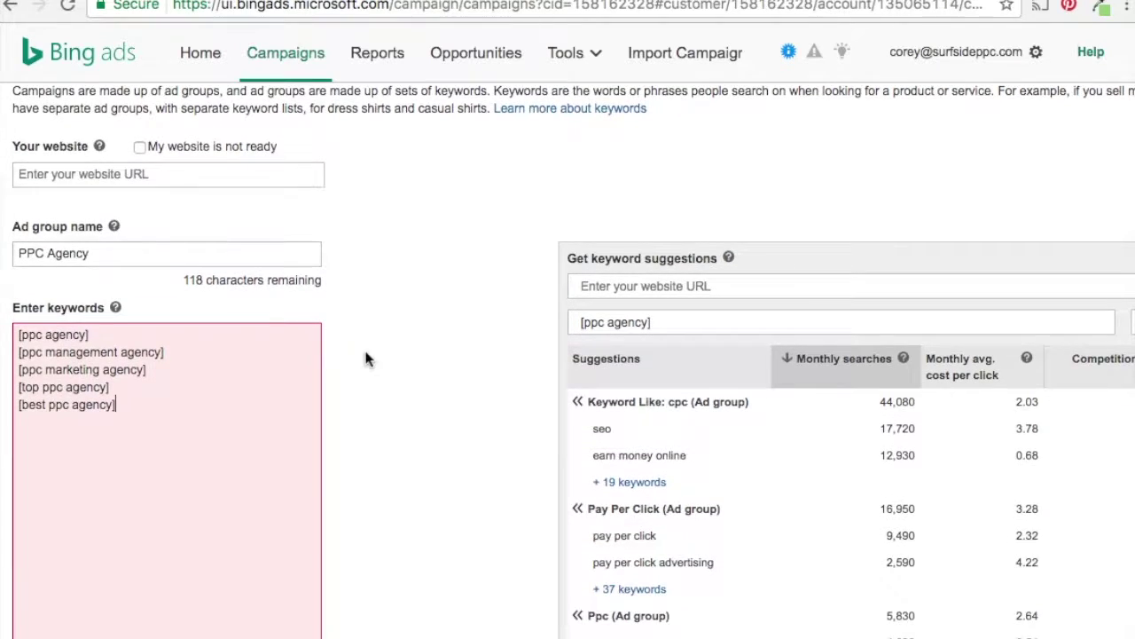
# Review the keyword suggestions and validate the five exact-match keywords, clearing the missing-keyword error
pyautogui.scroll(-3, 368, 358)
pyautogui.scroll(-2, 368, 358)
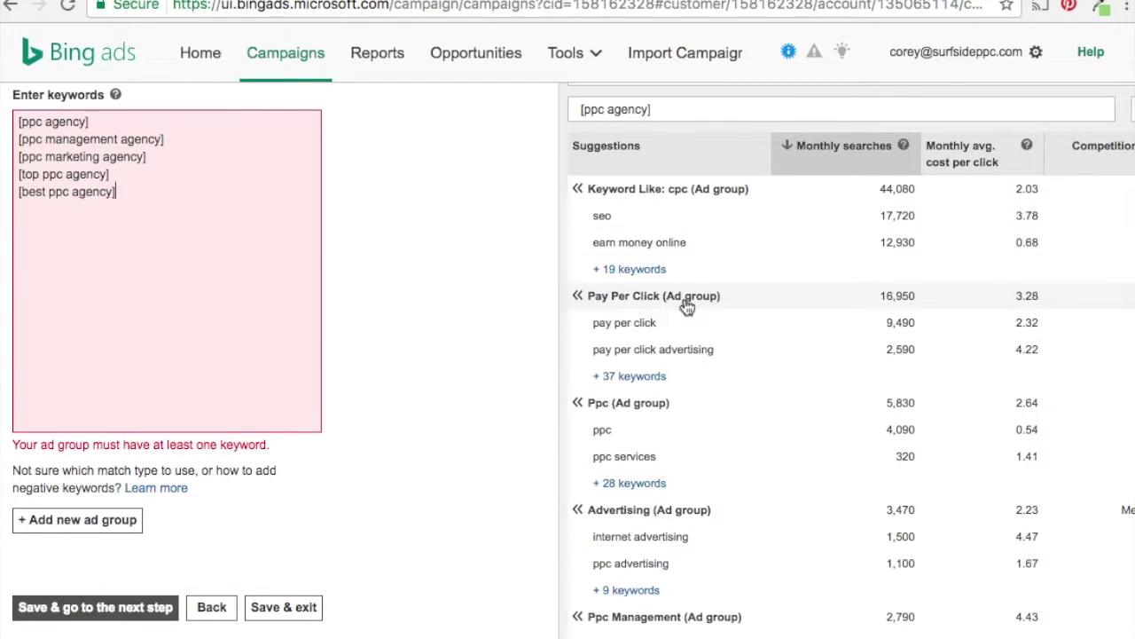
pyautogui.scroll(-1, 761, 456)
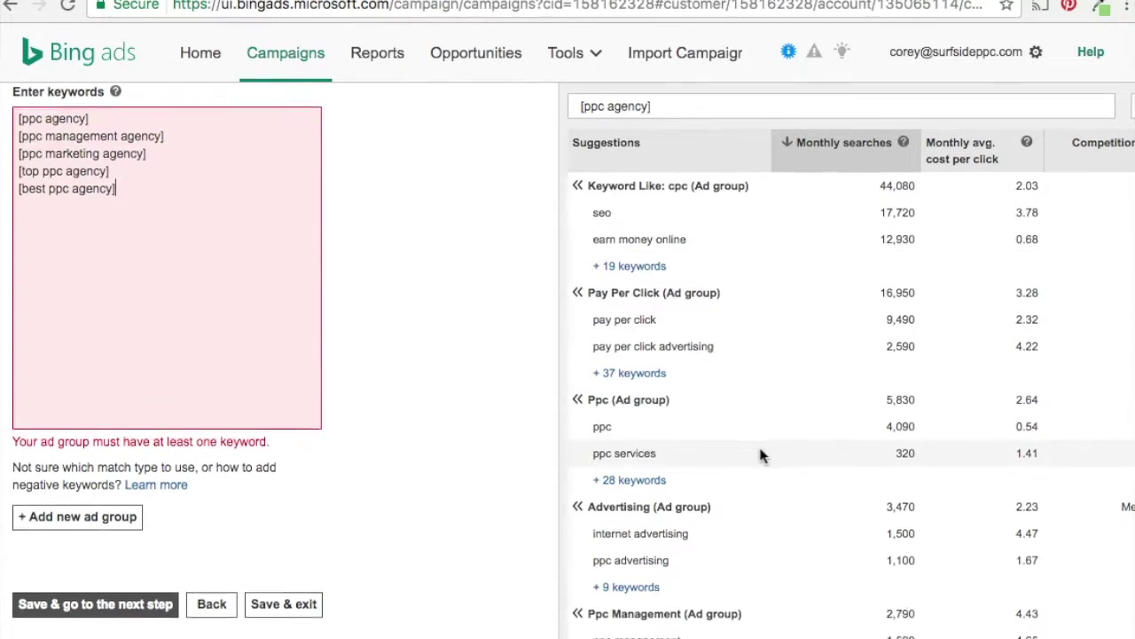
pyautogui.scroll(-2, 762, 456)
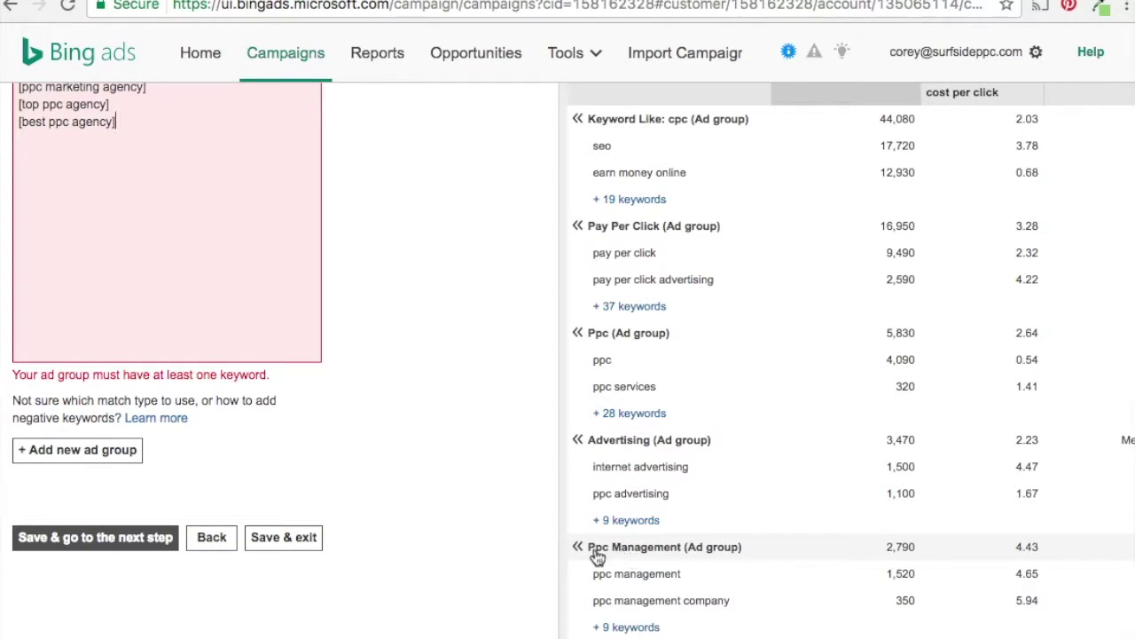
pyautogui.scroll(3, 474, 456)
pyautogui.scroll(2, 471, 457)
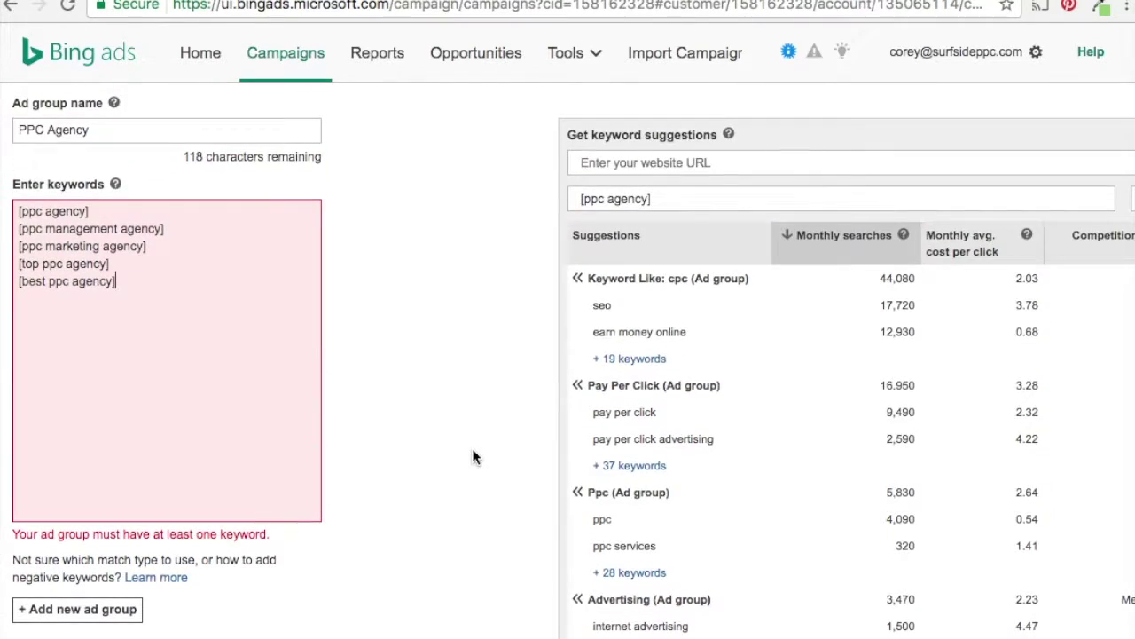
pyautogui.click(370, 349)
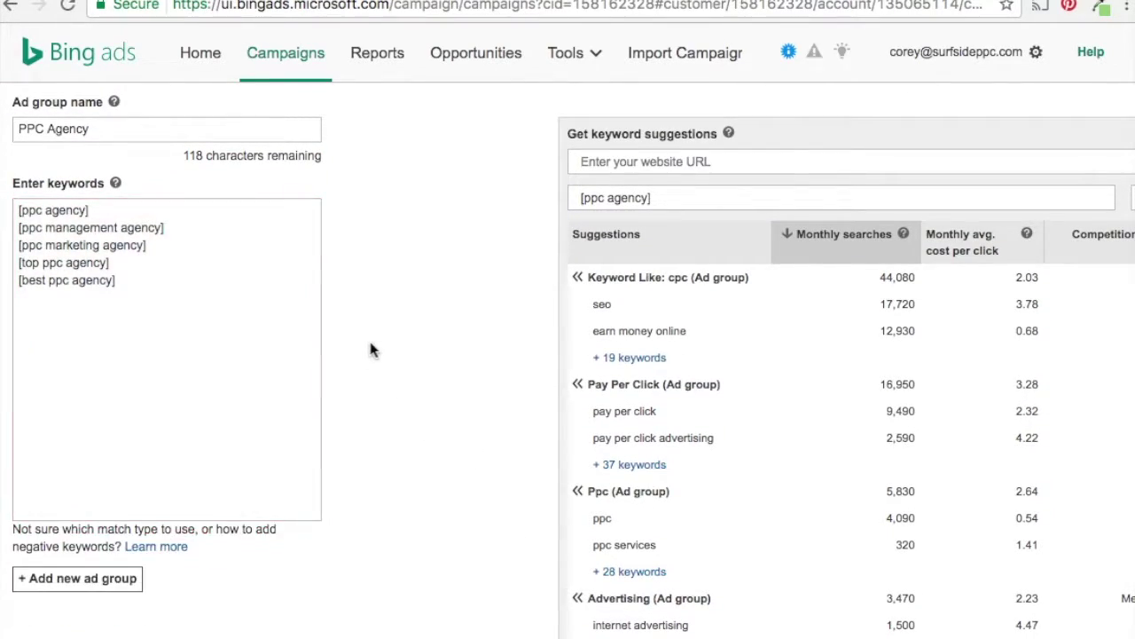
pyautogui.scroll(1, 384, 266)
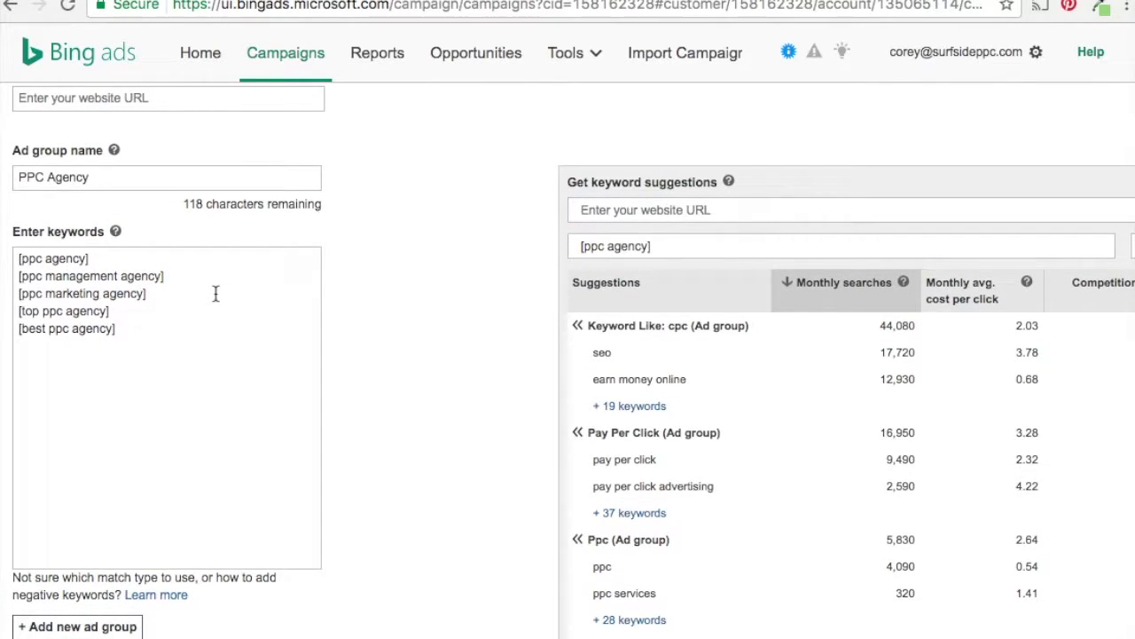
pyautogui.scroll(-3, 423, 398)
pyautogui.scroll(-1, 423, 398)
pyautogui.scroll(-1, 423, 398)
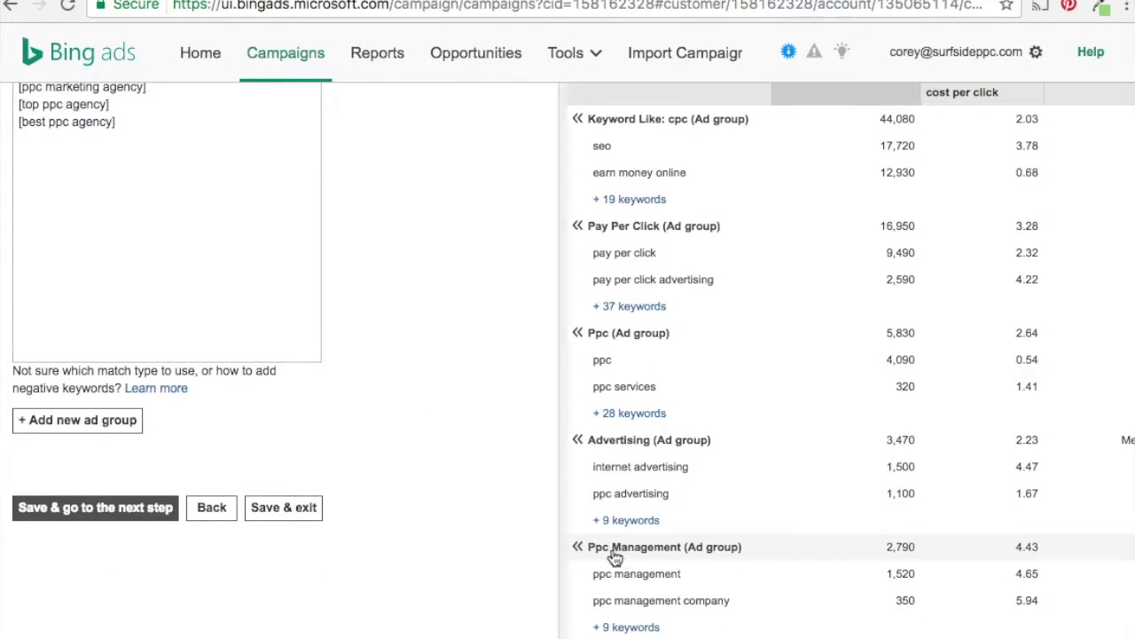
# Expand the PPC Agency and Ppc Management ad groups to review their keyword lists
pyautogui.click(581, 552)
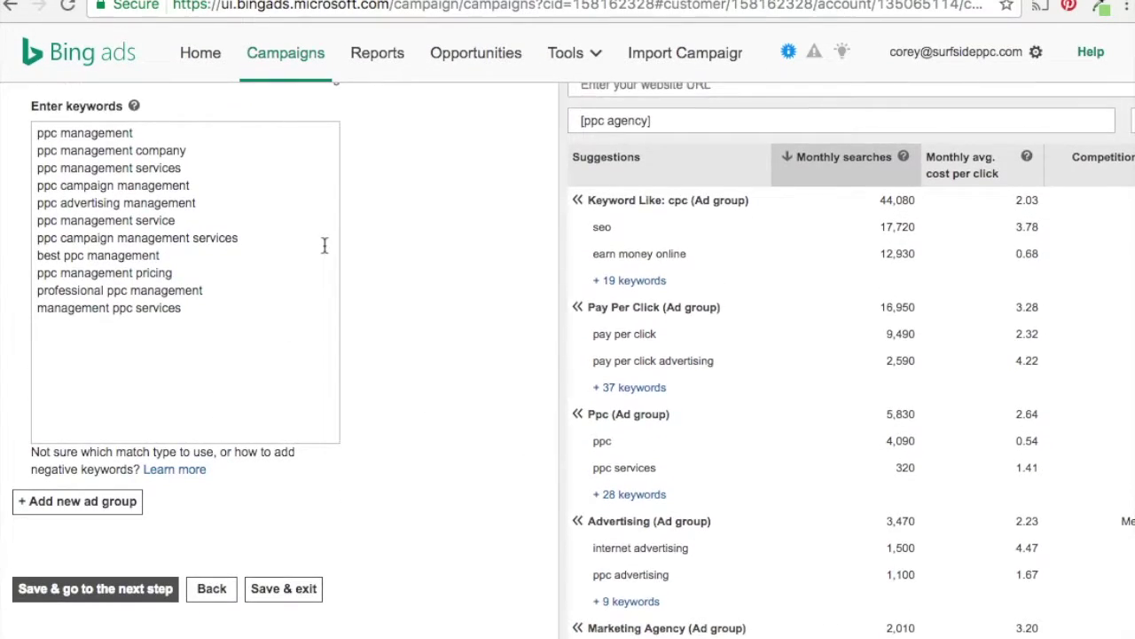
pyautogui.scroll(4, 405, 312)
pyautogui.scroll(2, 405, 311)
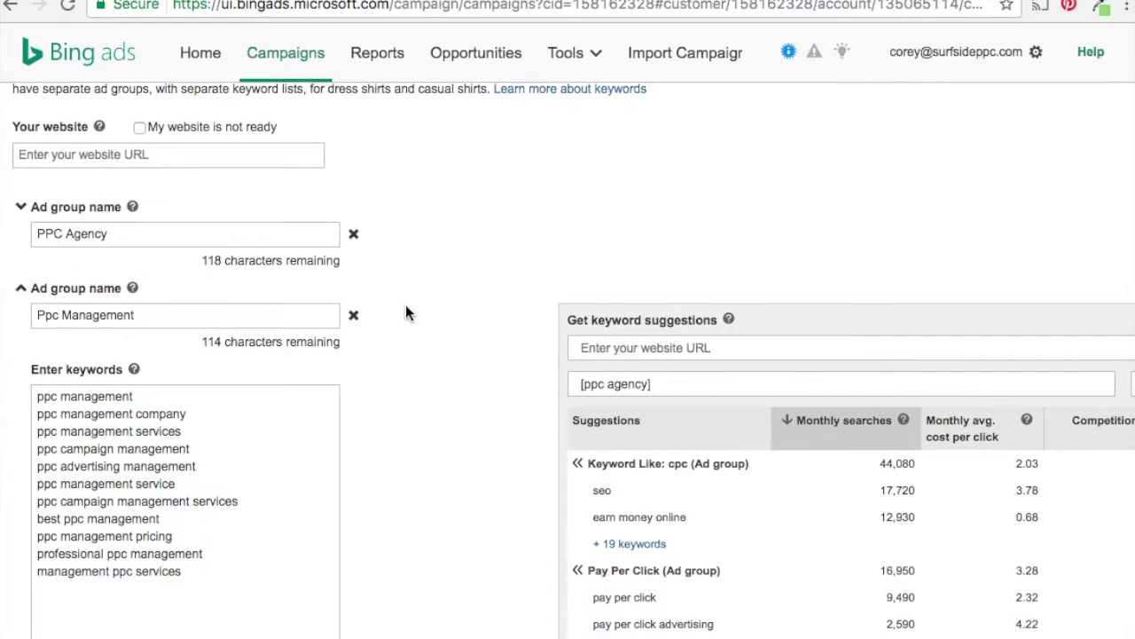
pyautogui.click(20, 208)
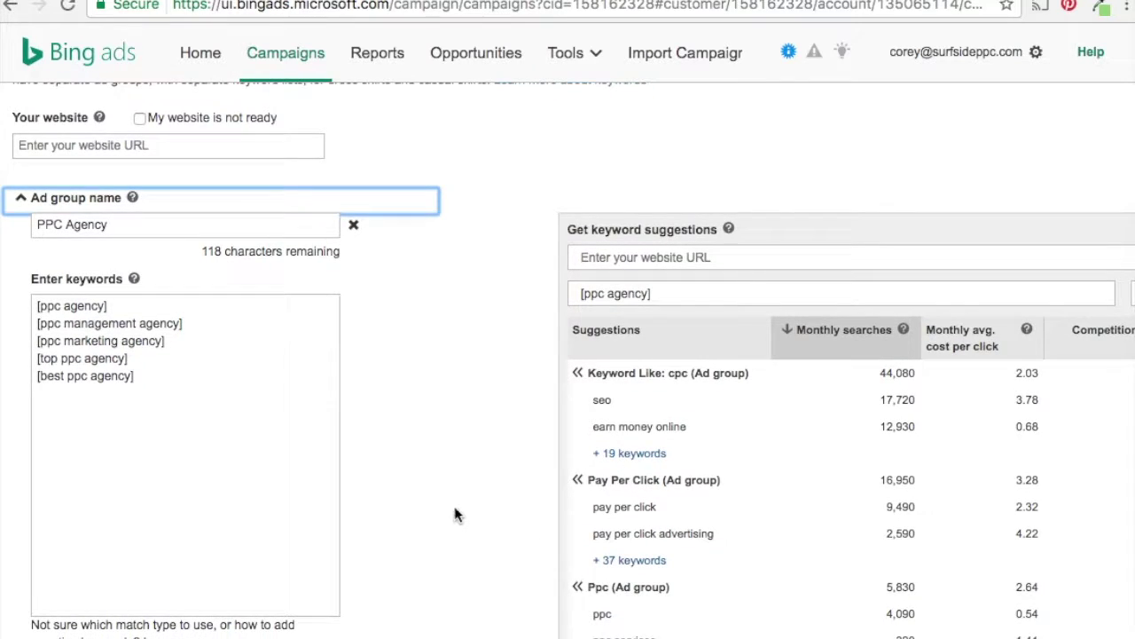
pyautogui.scroll(-1, 426, 494)
pyautogui.scroll(-3, 384, 408)
pyautogui.scroll(-3, 384, 408)
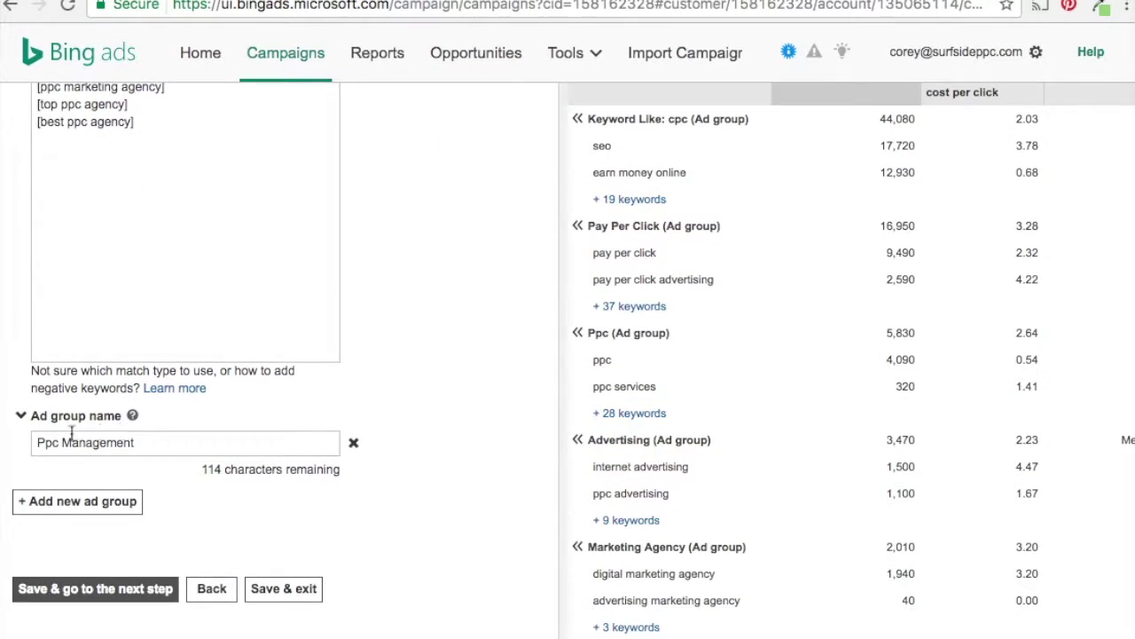
pyautogui.click(21, 416)
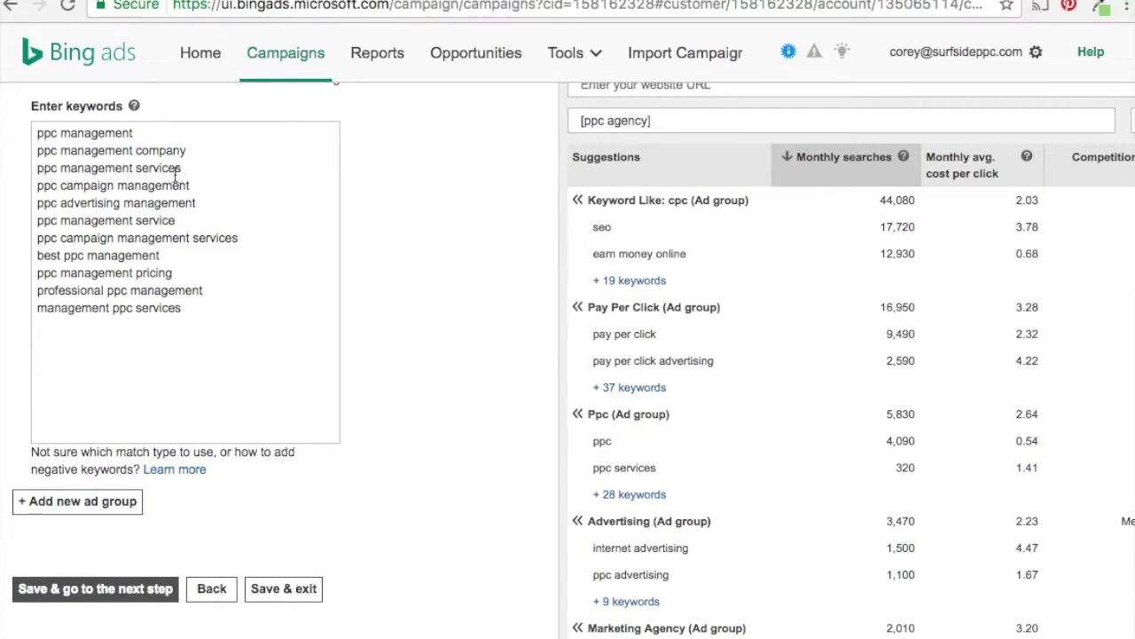
# Add closing brackets to Ppc Management keywords and delete the last four keywords
pyautogui.click(156, 133)
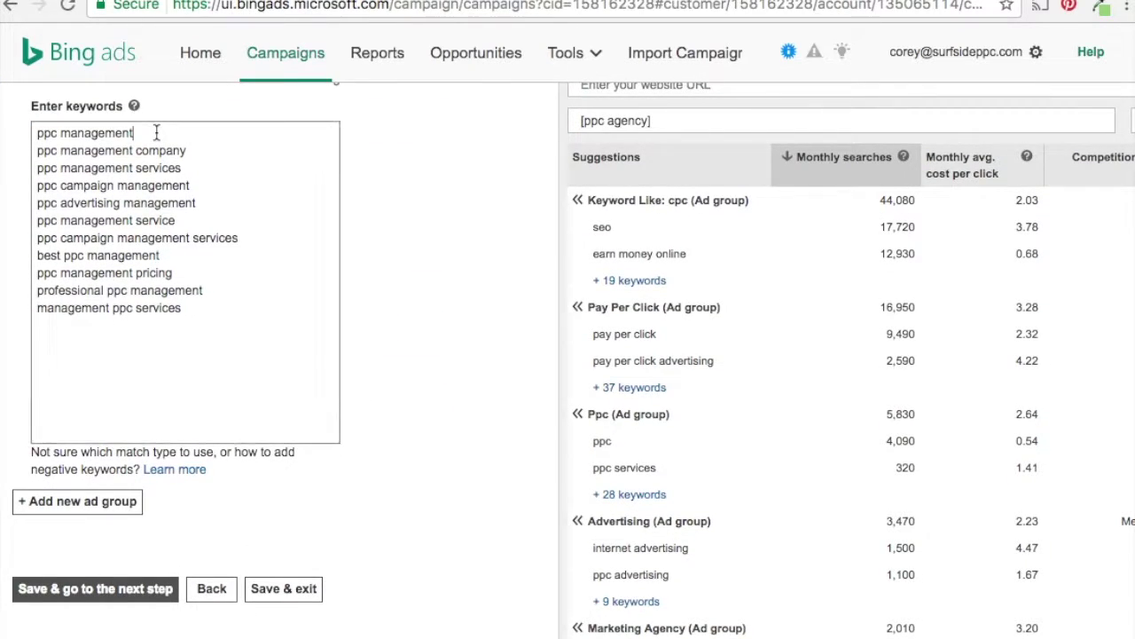
pyautogui.click(208, 155)
pyautogui.write(']')
pyautogui.press('Down')
pyautogui.click(256, 240)
pyautogui.write(']')
pyautogui.moveTo(183, 308); pyautogui.dragTo(18, 253)
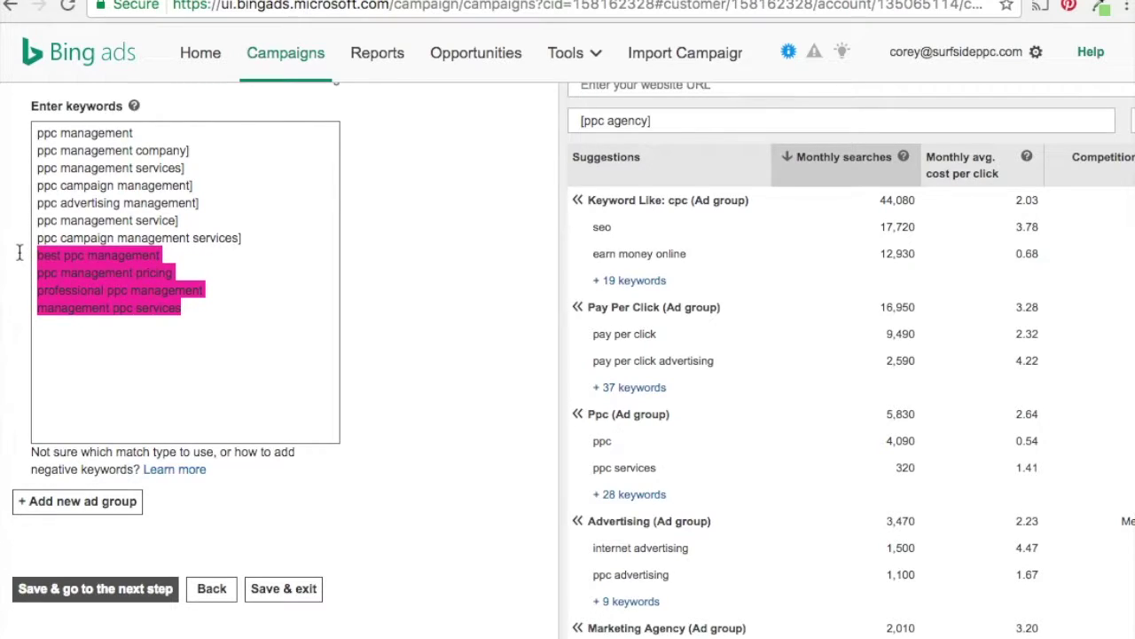
pyautogui.press('BackSpace')
# Remove the 'ppc management' keyword and add opening brackets so six keywords are exact-match
pyautogui.moveTo(135, 133); pyautogui.dragTo(6, 133)
pyautogui.press('BackSpace')
pyautogui.press('BackSpace')
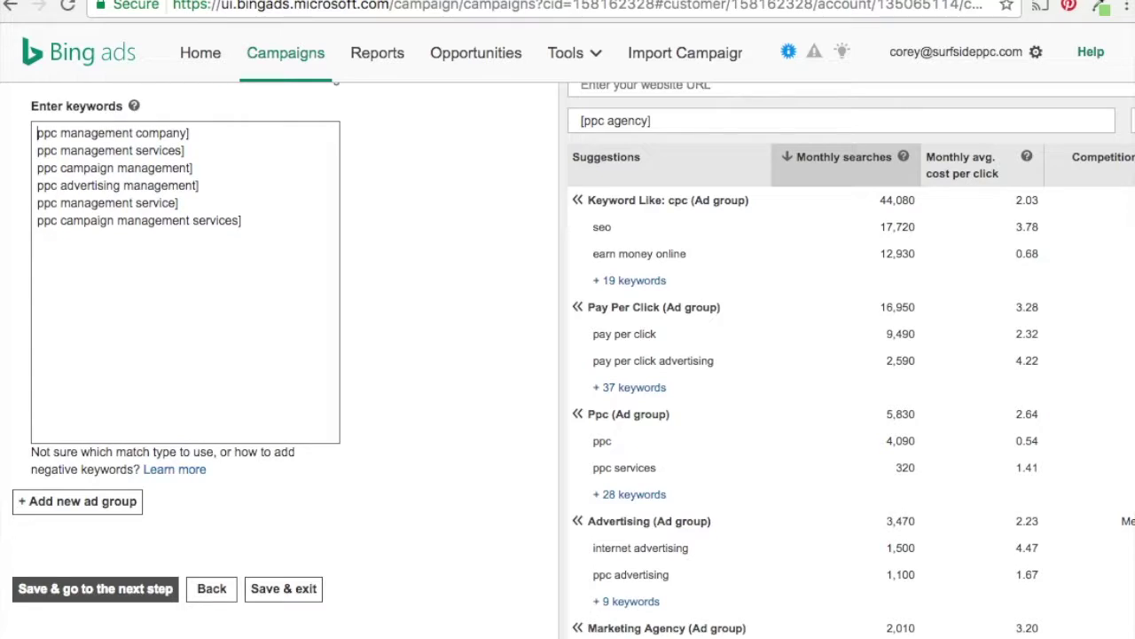
pyautogui.write('[')
pyautogui.write('[')
pyautogui.press('Down')
pyautogui.press('Home')
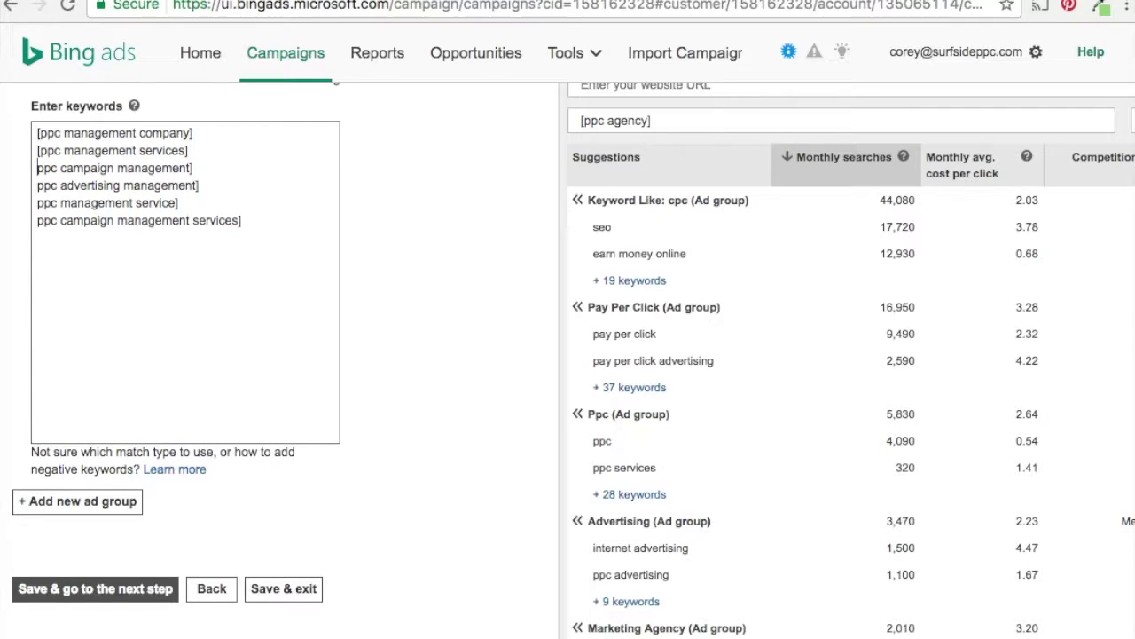
pyautogui.write('[')
pyautogui.press('Down')
pyautogui.press('Home')
pyautogui.write('[[')
pyautogui.press('Down')
pyautogui.write('[')
pyautogui.press('Home')
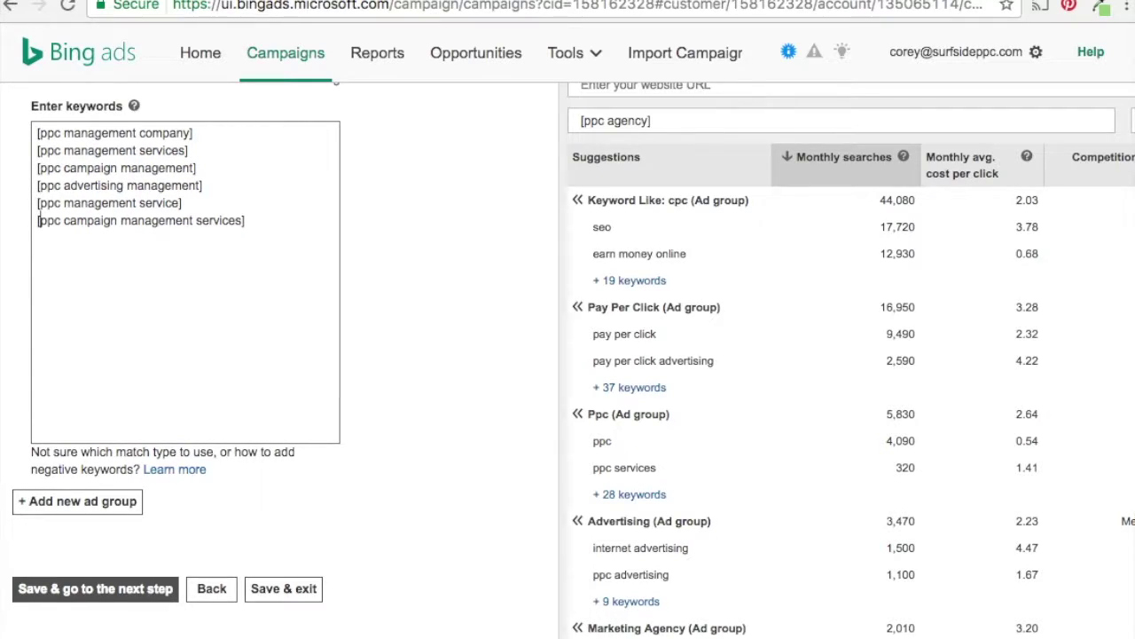
pyautogui.click(454, 339)
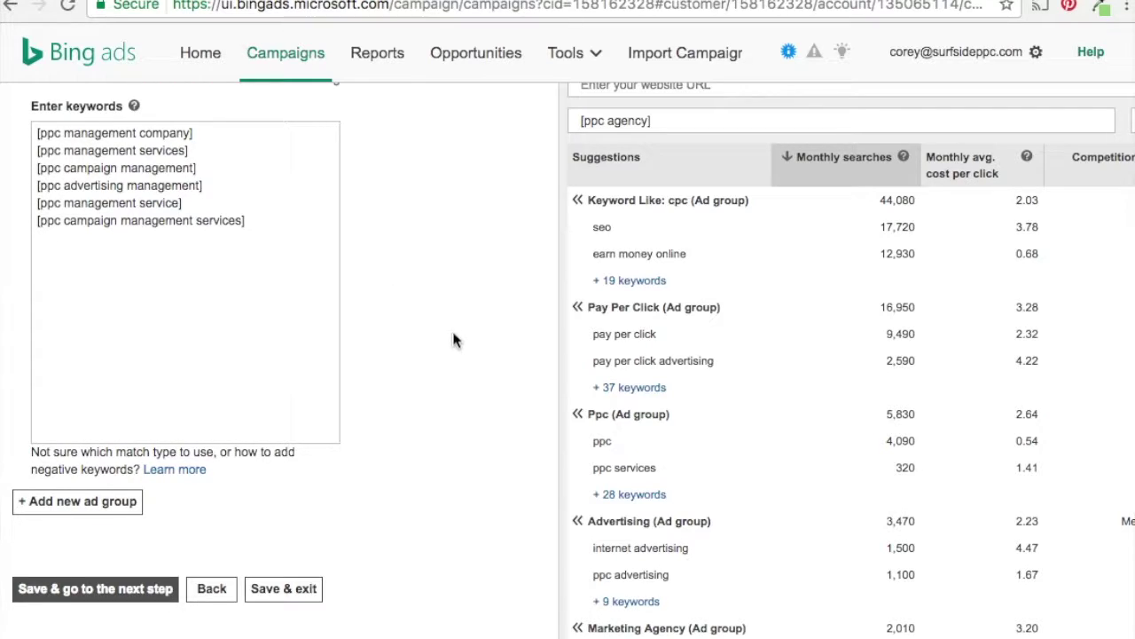
# Rename the 'Ppc Management' ad group to 'PPC Management'
pyautogui.scroll(3, 454, 340)
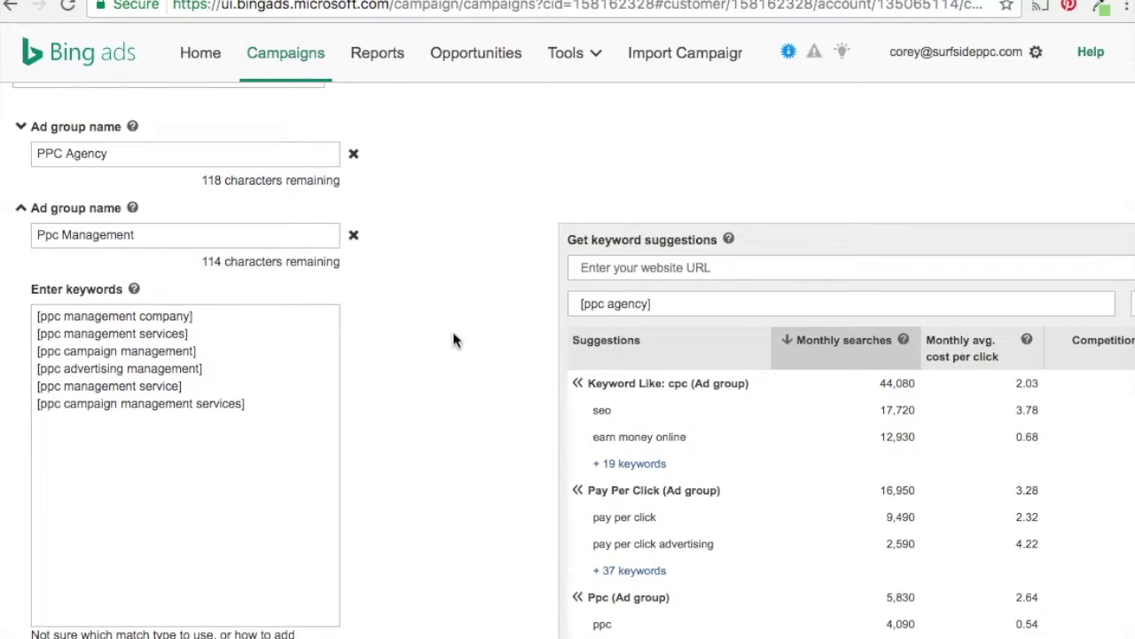
pyautogui.click(59, 235)
pyautogui.press('BackSpace')
pyautogui.press('BackSpace')
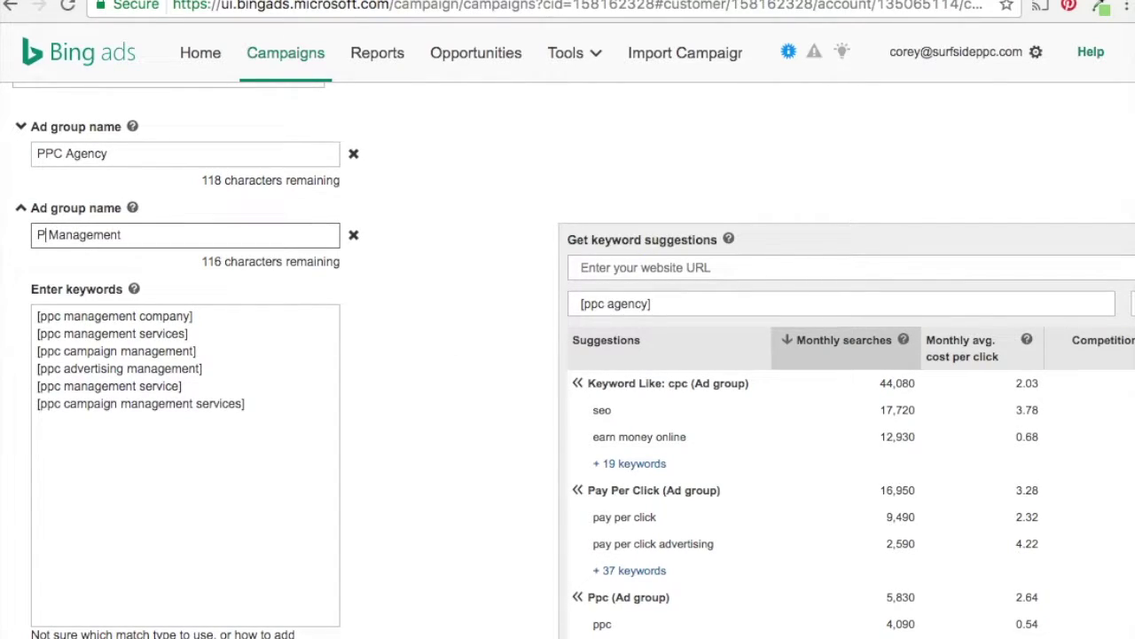
pyautogui.write('PPC')
pyautogui.press('BackSpace')
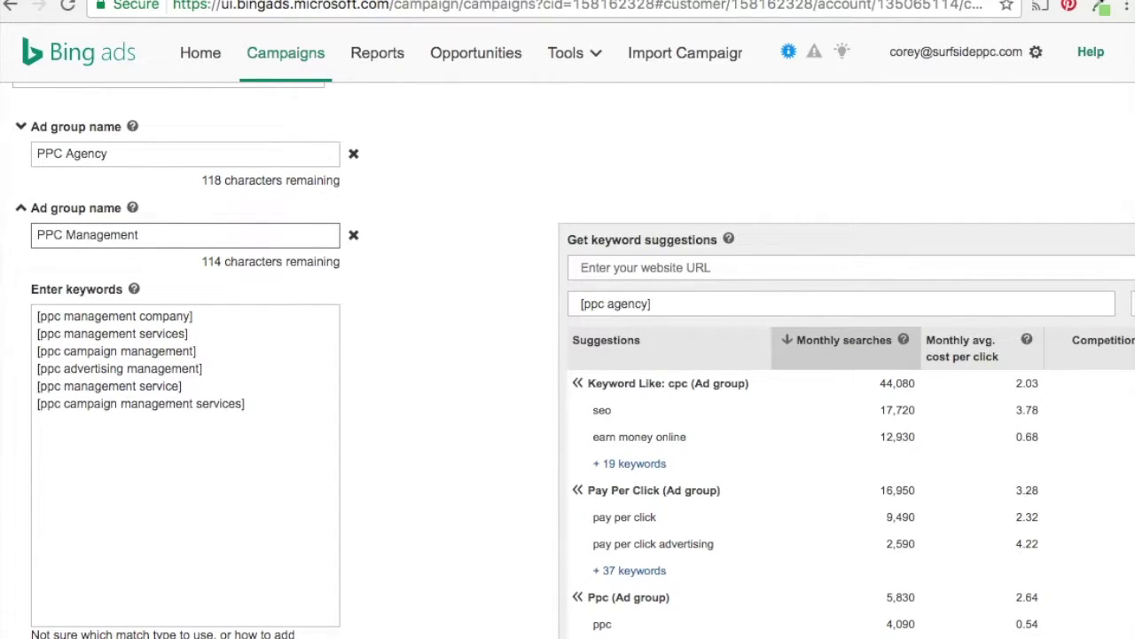
pyautogui.click(407, 403)
# Recheck the PPC Agency keywords, save the ad groups, and start a new PPC Agency ad
pyautogui.scroll(-2, 436, 472)
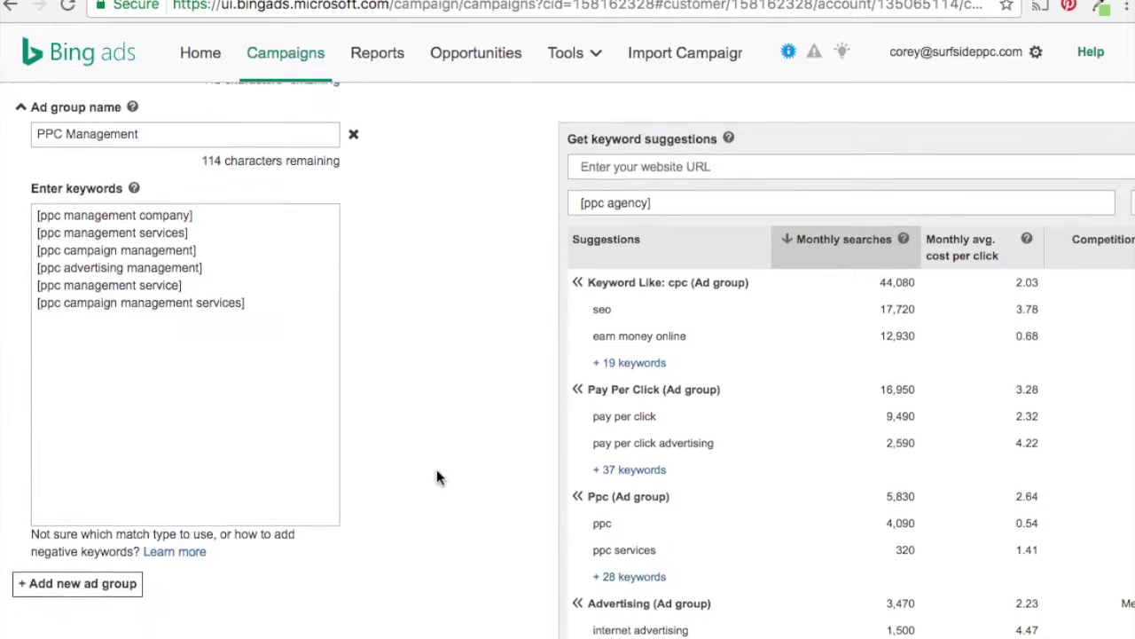
pyautogui.scroll(-3, 437, 471)
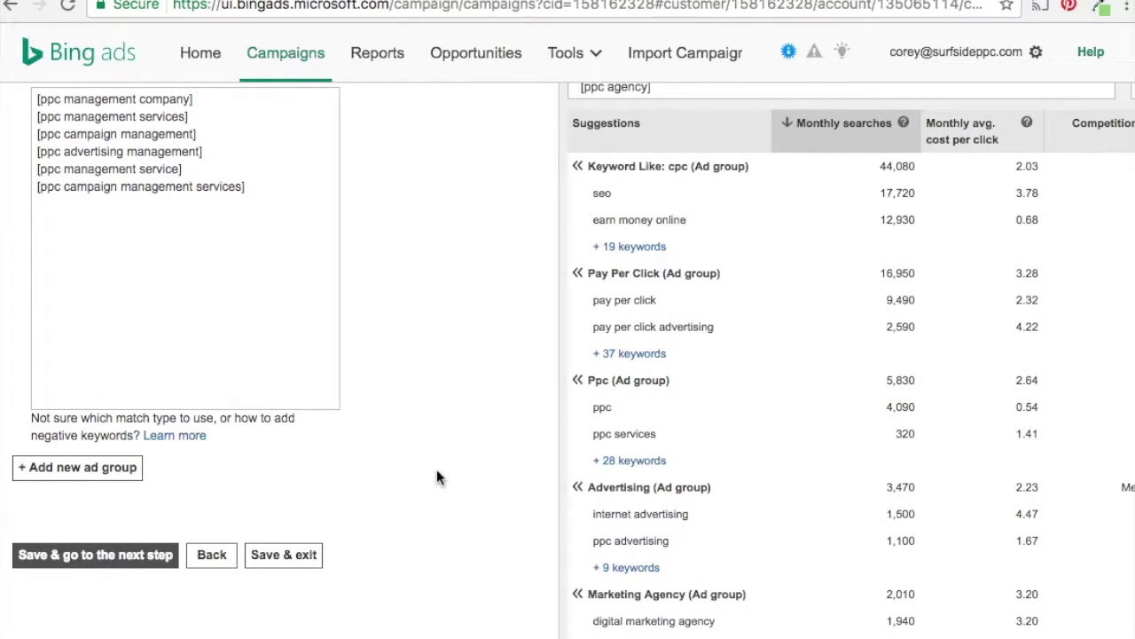
pyautogui.scroll(4, 437, 471)
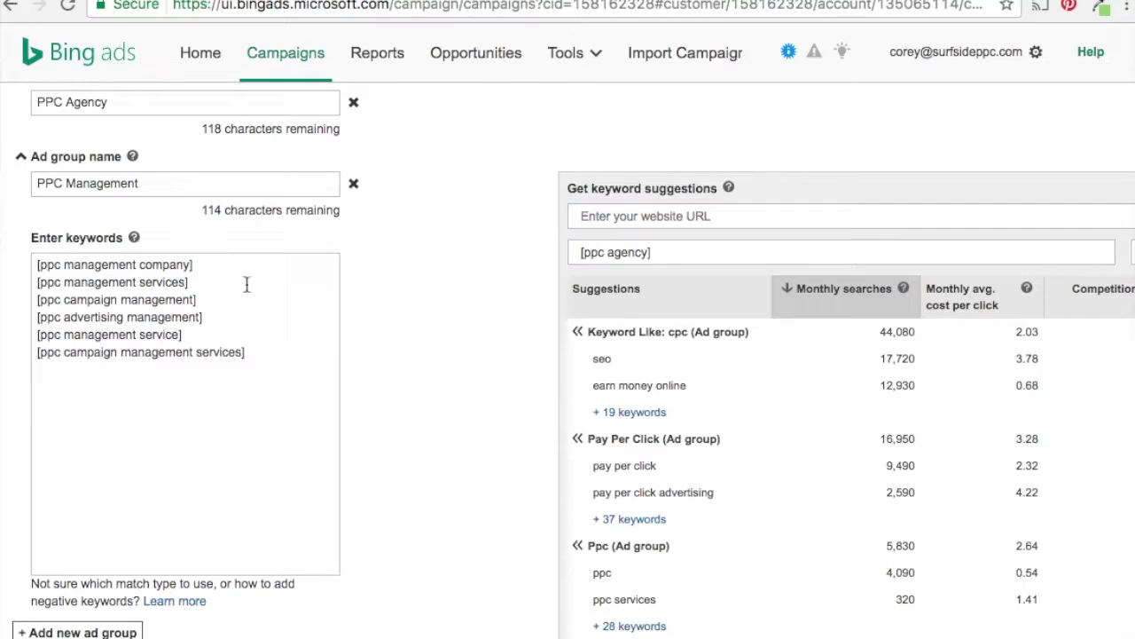
pyautogui.scroll(2, 207, 270)
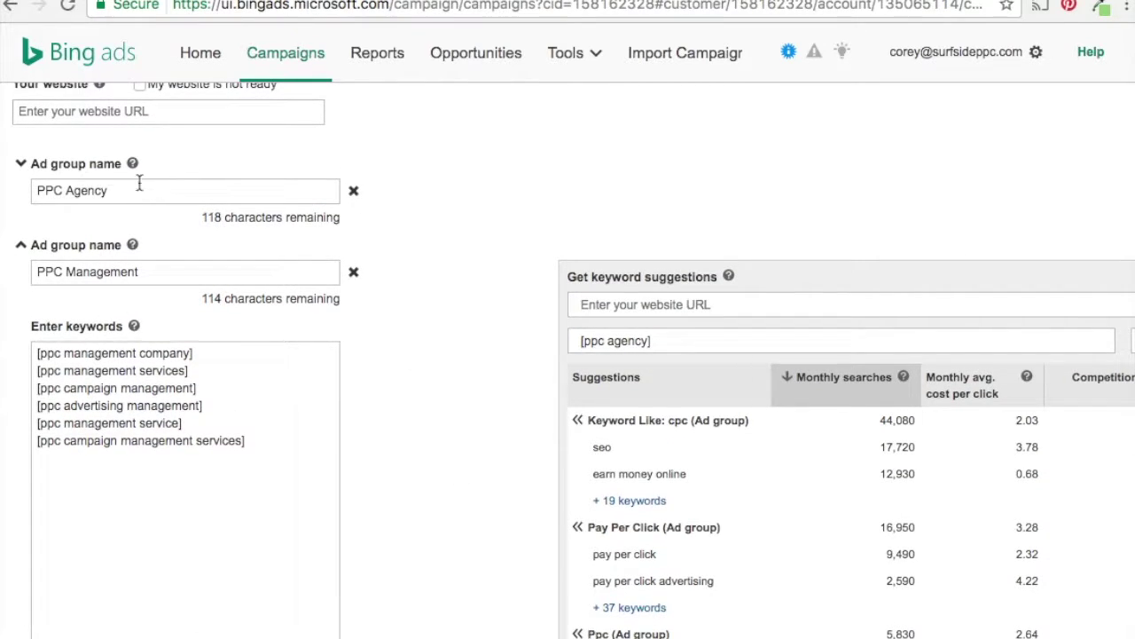
pyautogui.click(21, 164)
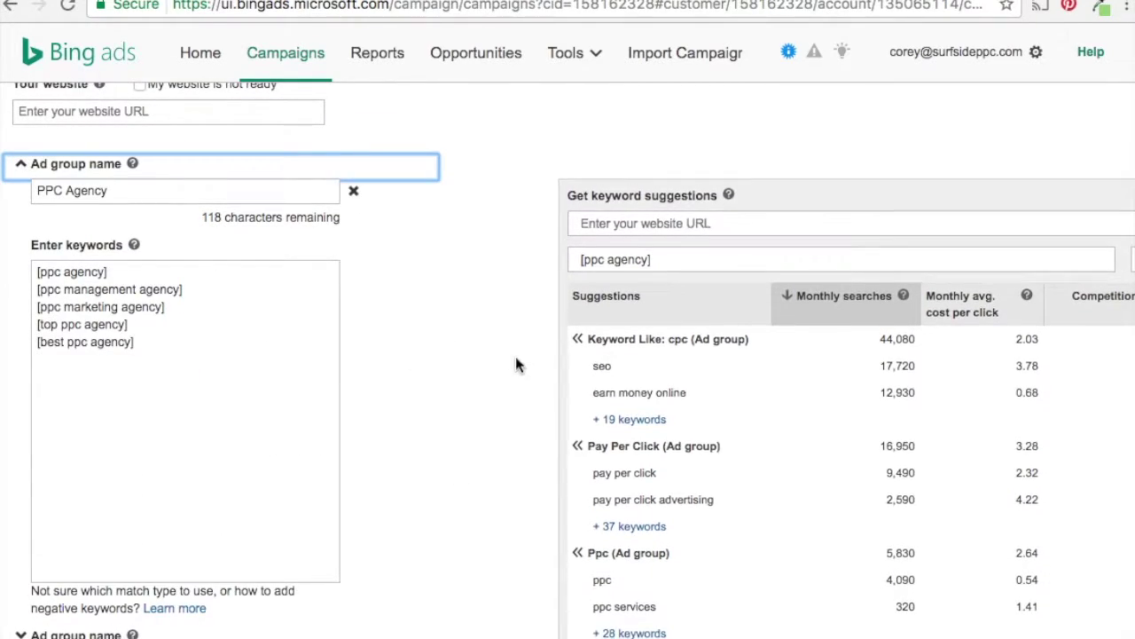
pyautogui.scroll(-5, 518, 365)
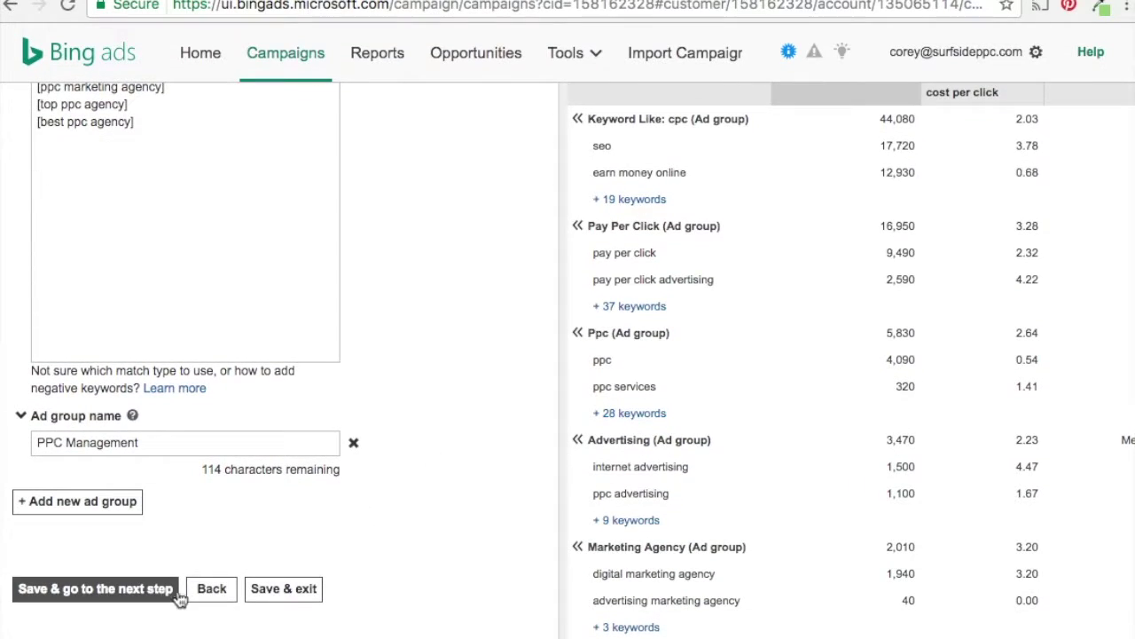
pyautogui.click(176, 592)
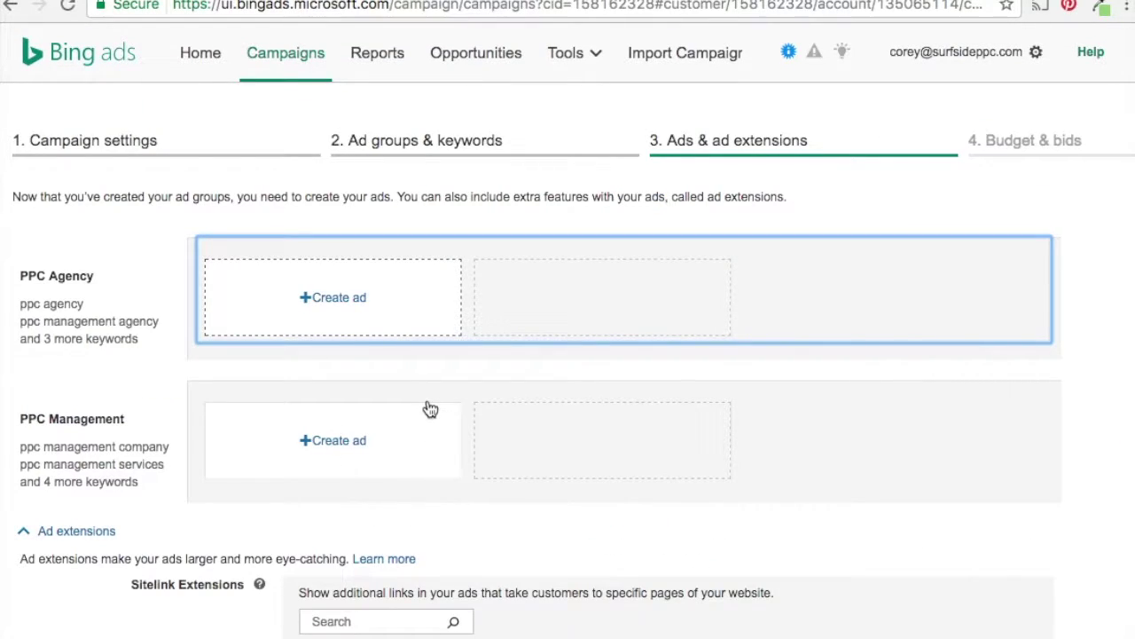
pyautogui.click(254, 324)
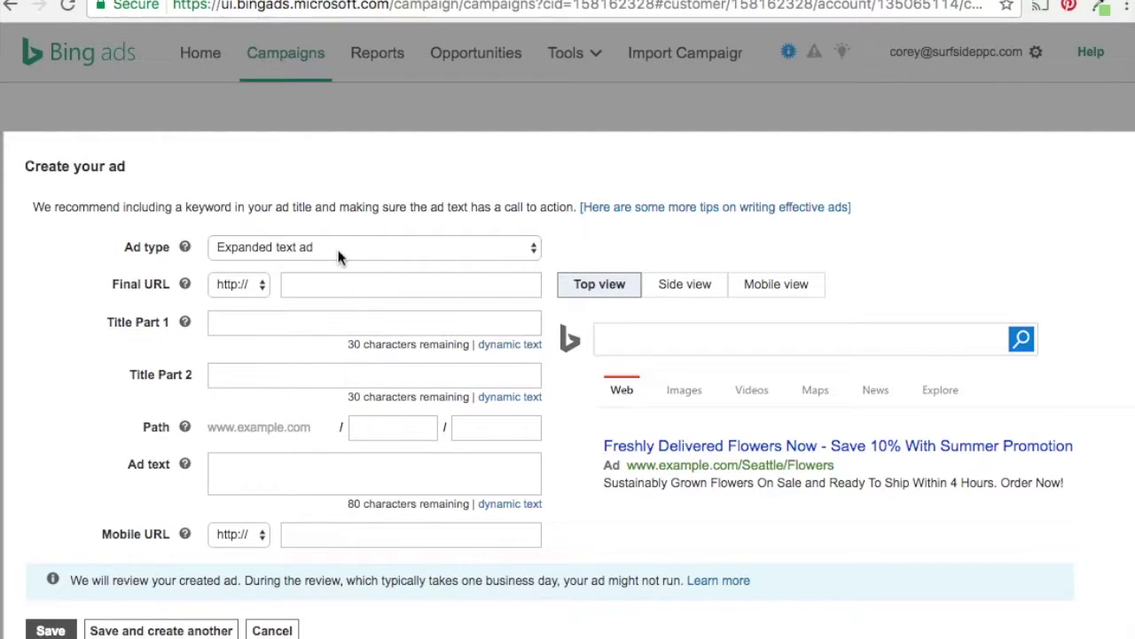
pyautogui.click(340, 284)
pyautogui.write('ht')
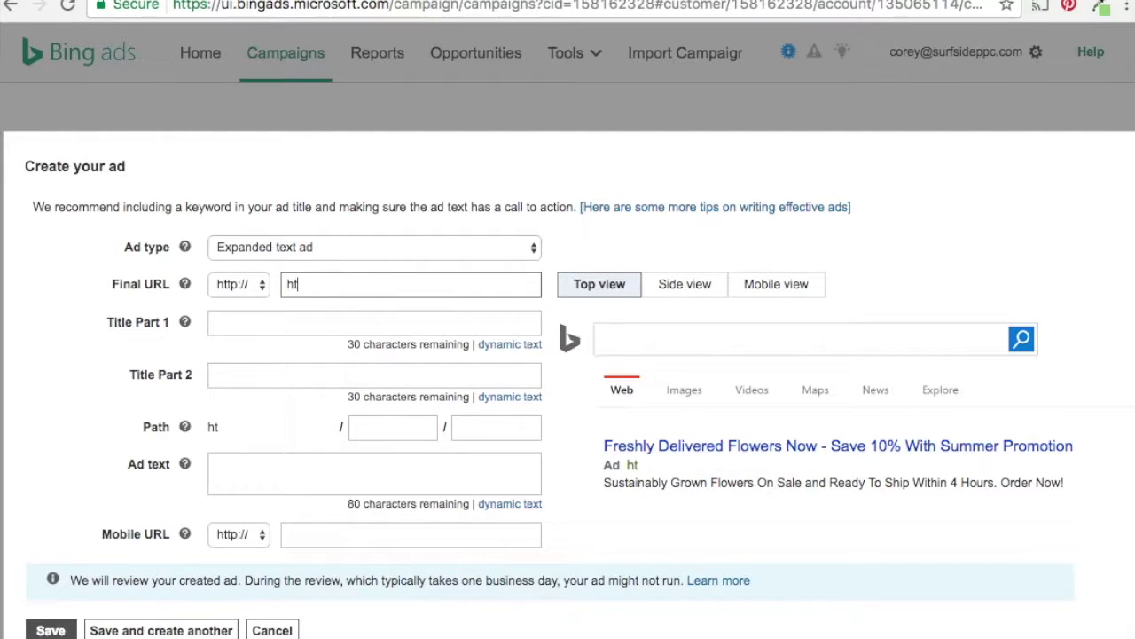
pyautogui.write('tp:')
pyautogui.press('BackSpace')
pyautogui.press('BackSpace')
pyautogui.press('BackSpace')
pyautogui.write('www')
pyautogui.write('sur')
pyautogui.press('BackSpace')
pyautogui.press('BackSpace')
pyautogui.write('.')
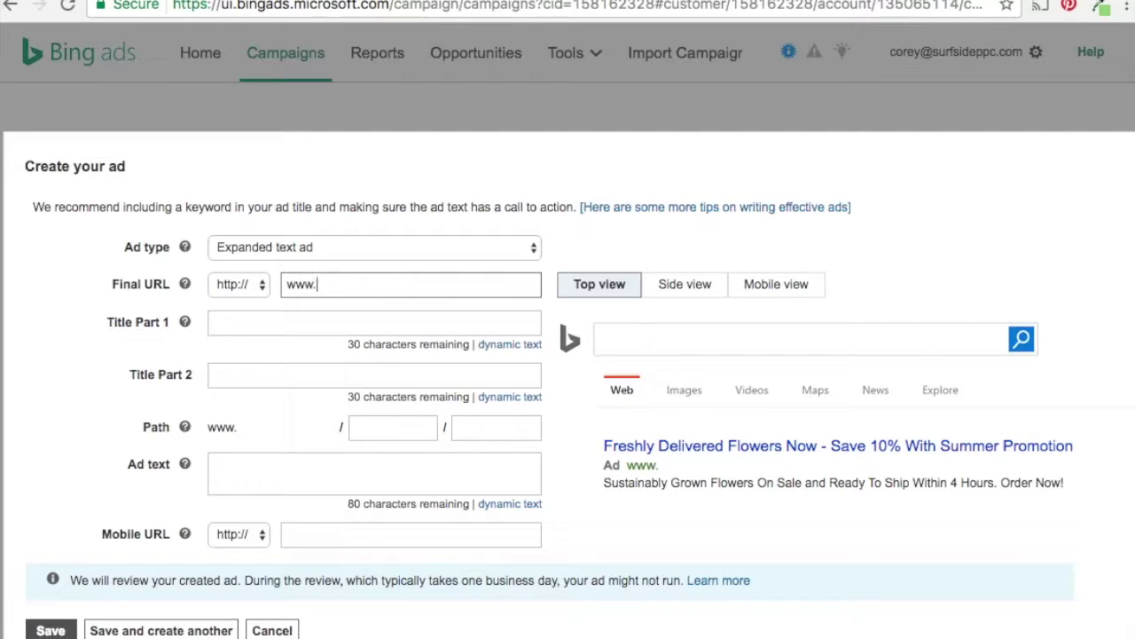
pyautogui.write('surfsideppc.c')
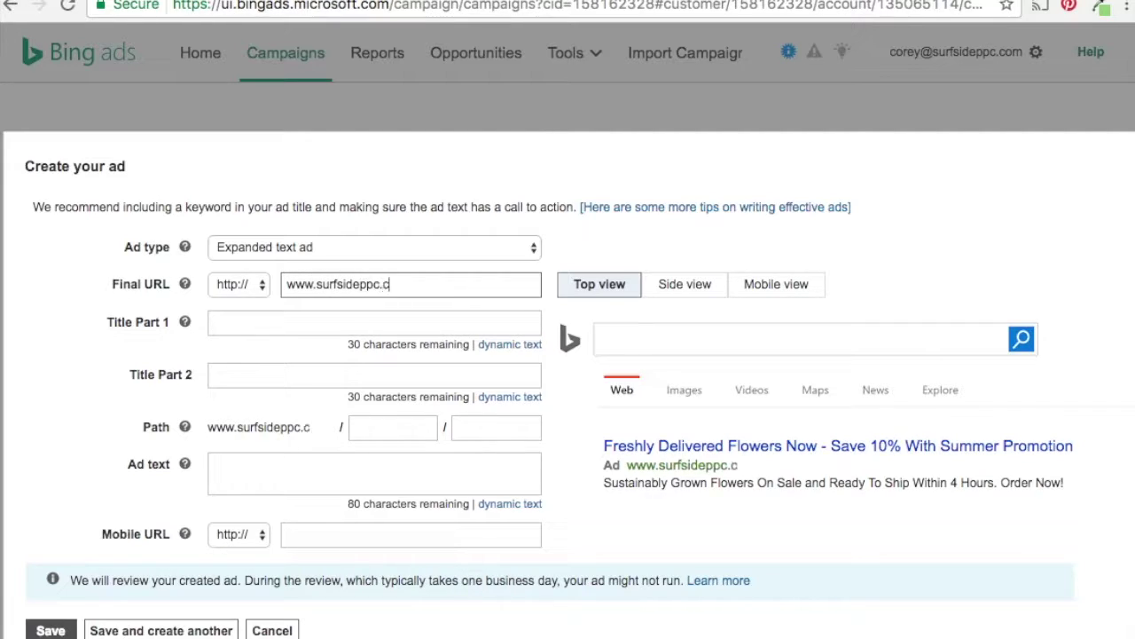
pyautogui.write('om/contact/')
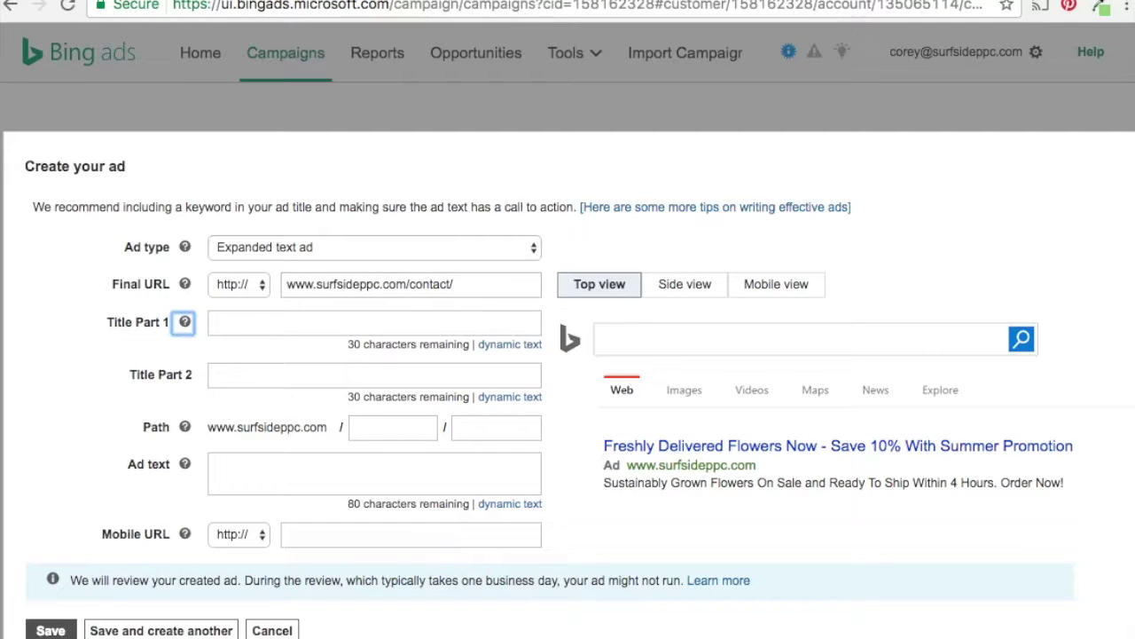
# Add headlines 'PPC Management Agency' and 'Best PPC Marketing Company', ad text 'Contact Us Today To Manage Your PPC Advertising Campaigns', and save
pyautogui.click(221, 323)
pyautogui.write('PPC')
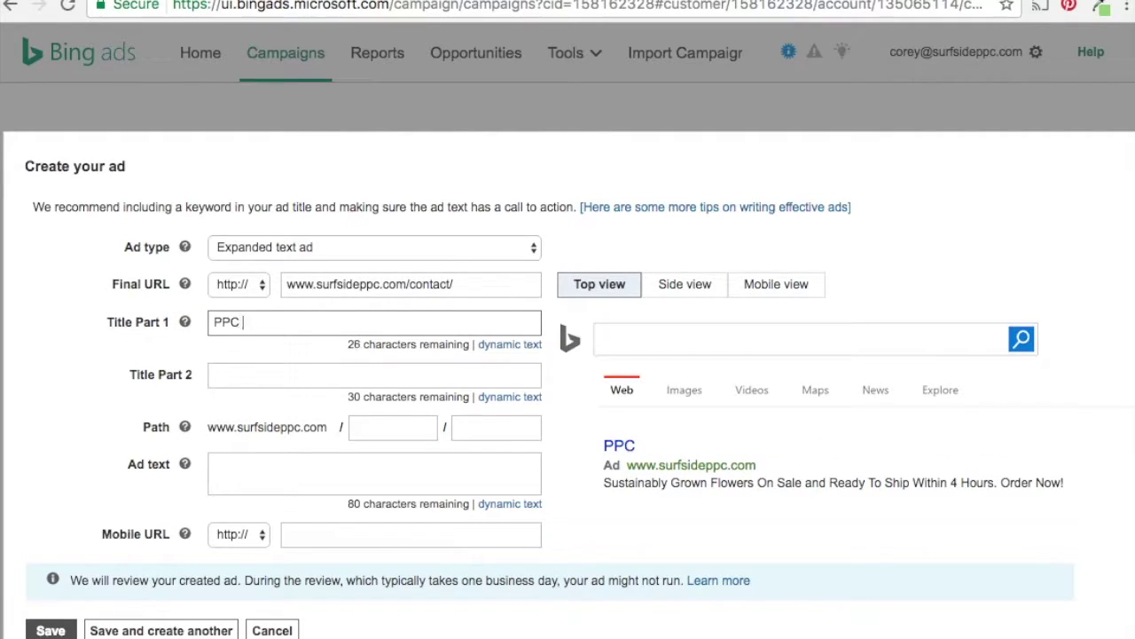
pyautogui.write(' Management Agency')
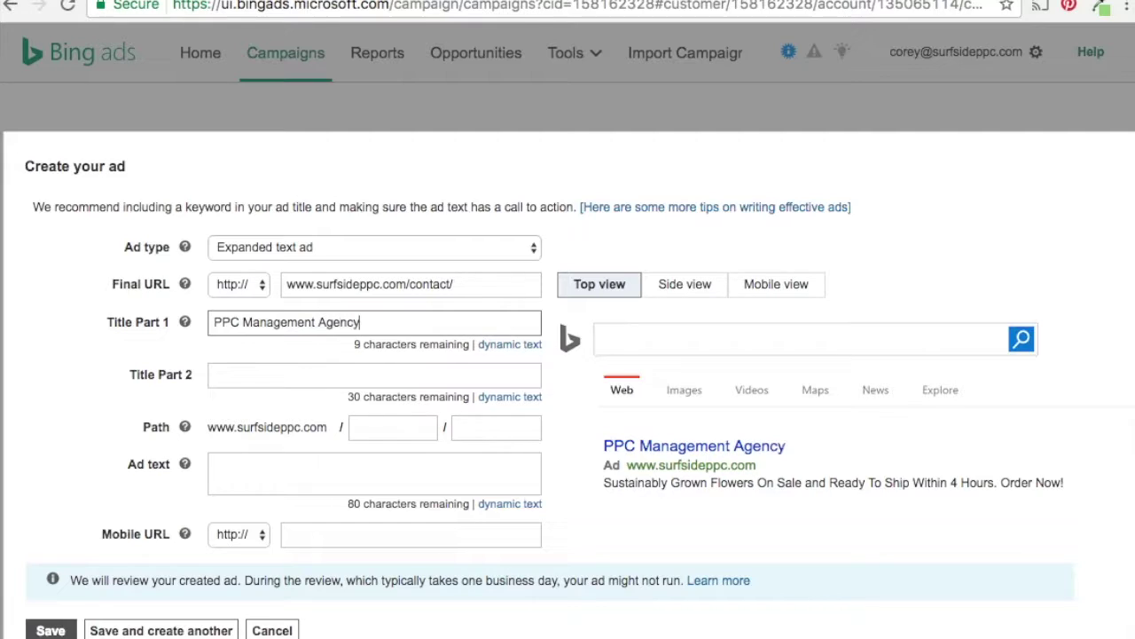
pyautogui.press('Tab')
pyautogui.write('Best')
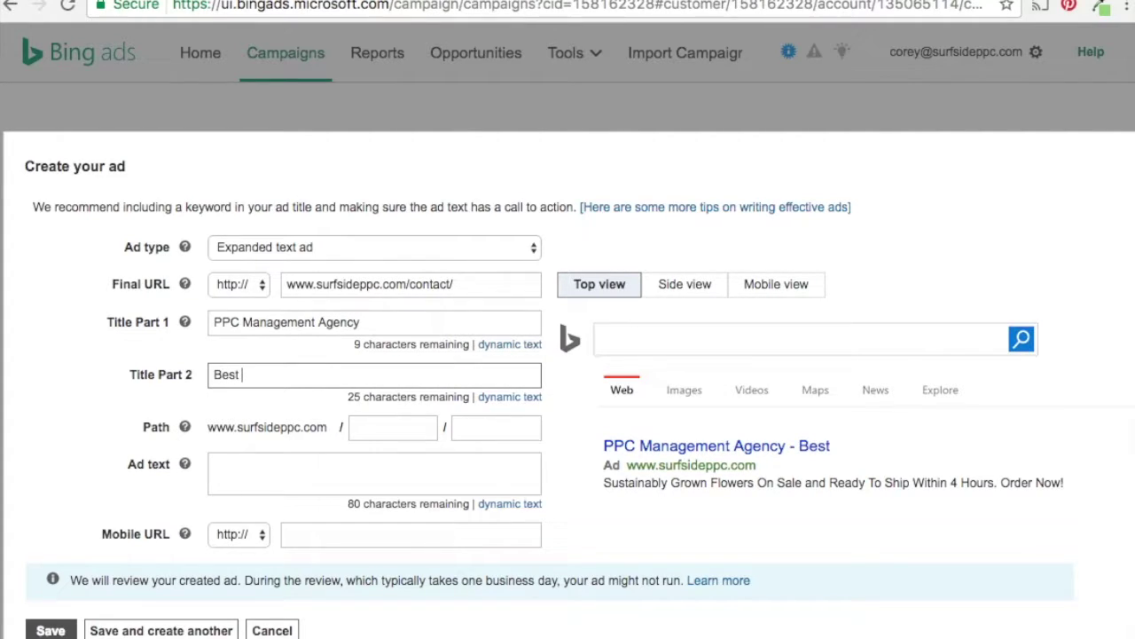
pyautogui.write(' PPC Ma')
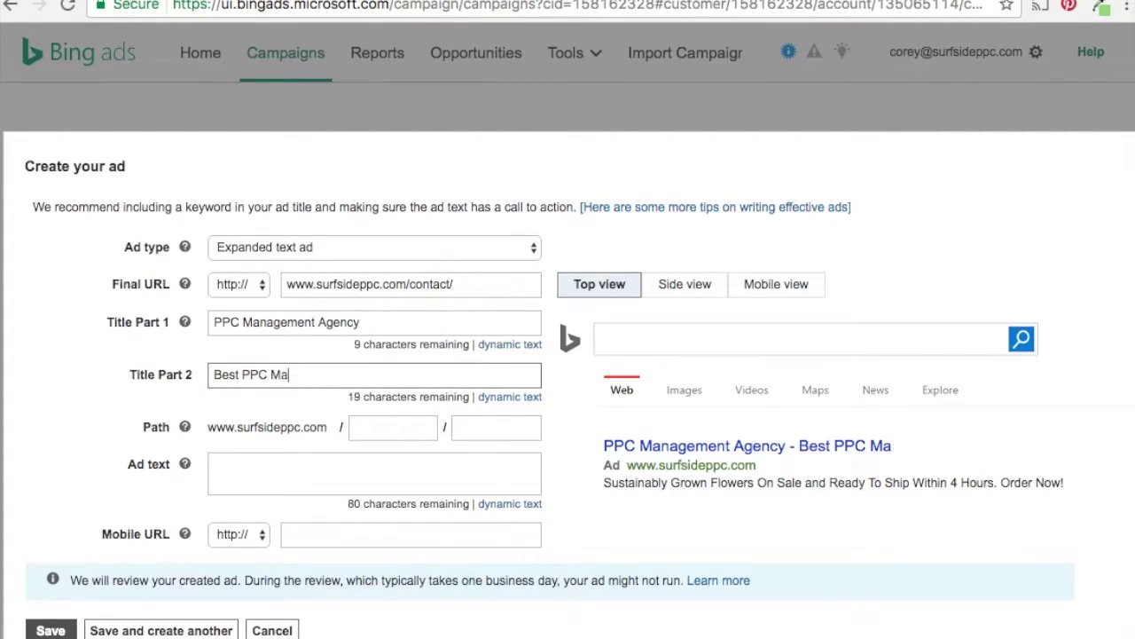
pyautogui.write('narketing Com')
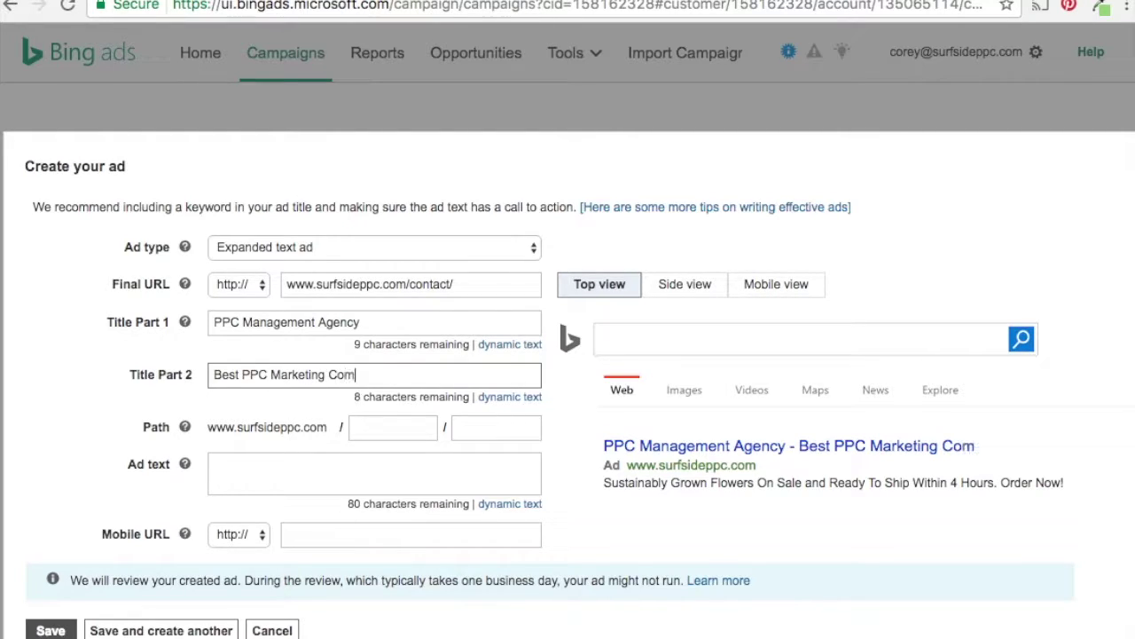
pyautogui.write('pany')
pyautogui.press('Tab')
pyautogui.press('Tab')
pyautogui.press('Tab')
pyautogui.press('Tab')
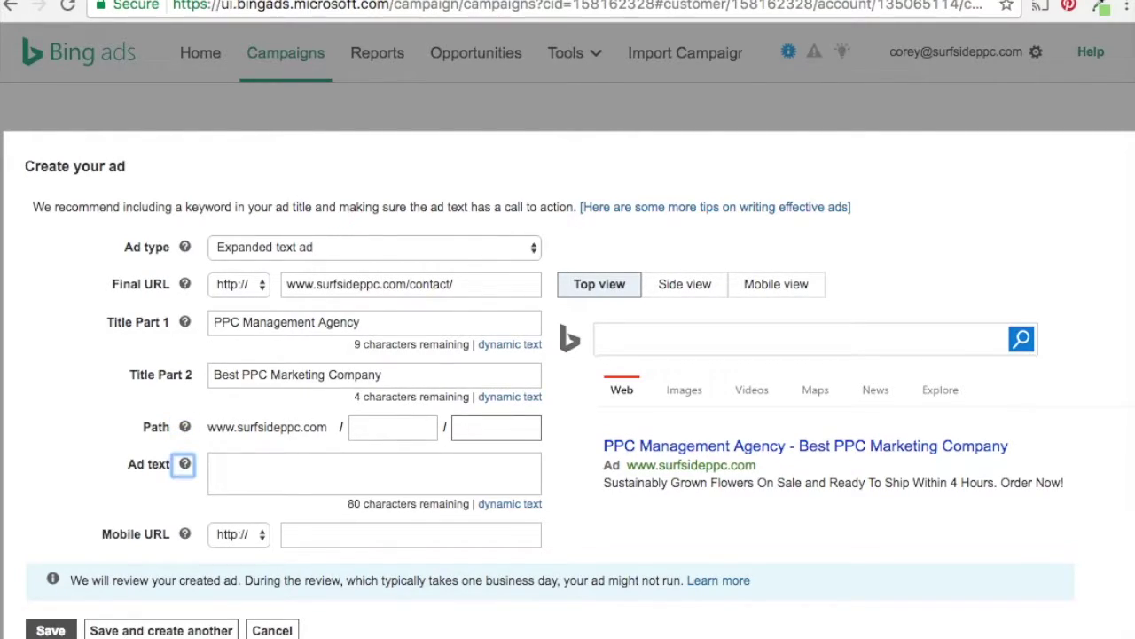
pyautogui.press('Tab')
pyautogui.write('Contact')
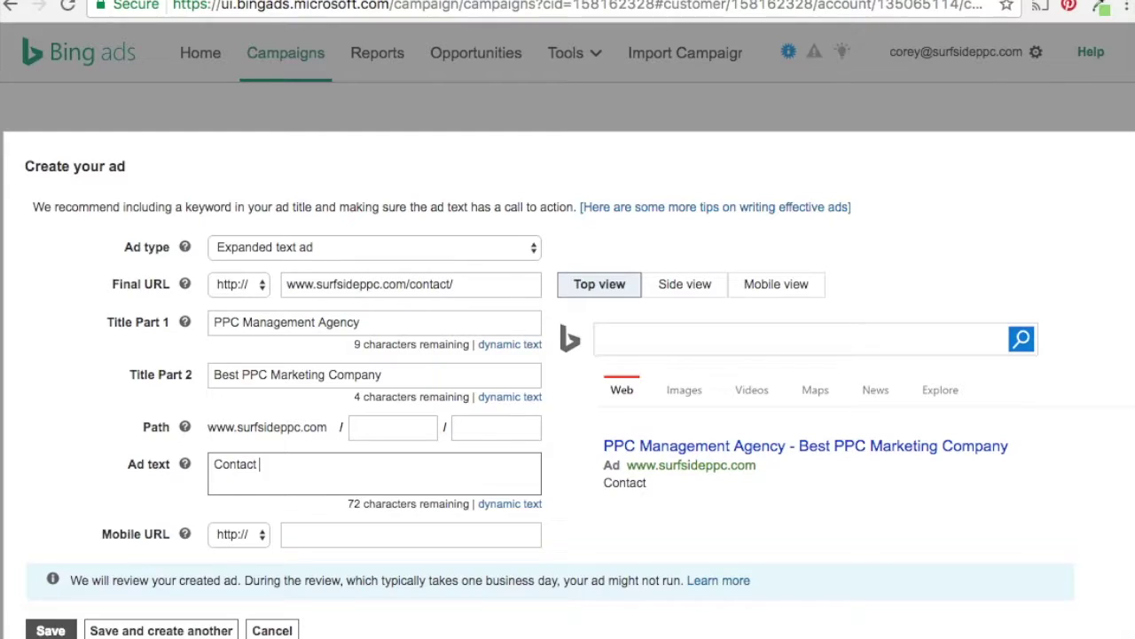
pyautogui.write(' Us Today')
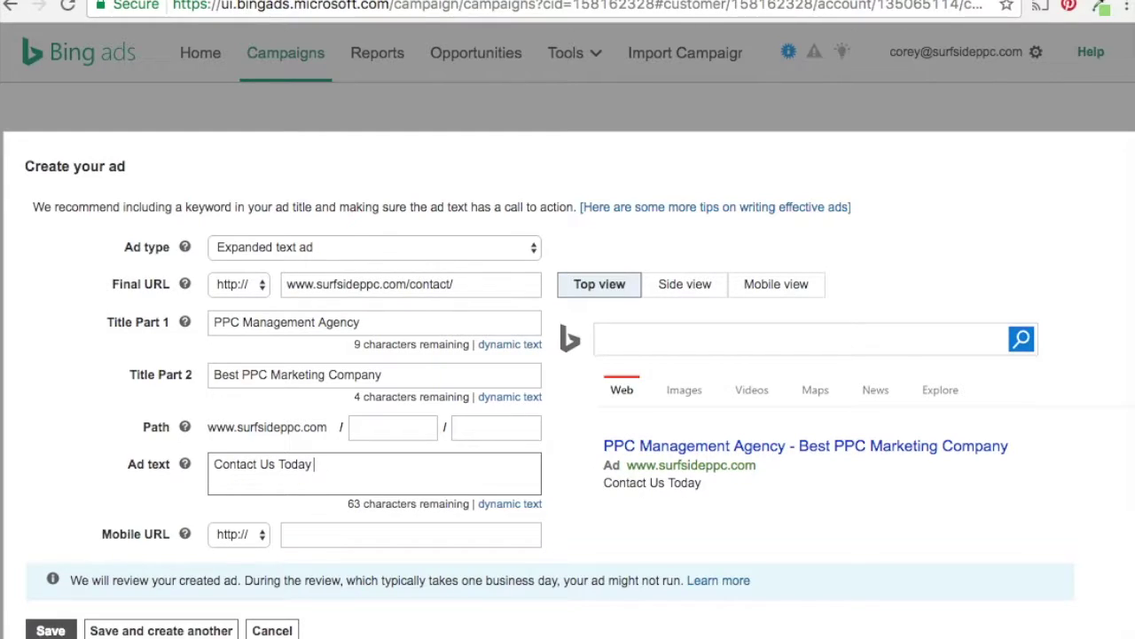
pyautogui.write(' To Manage Y')
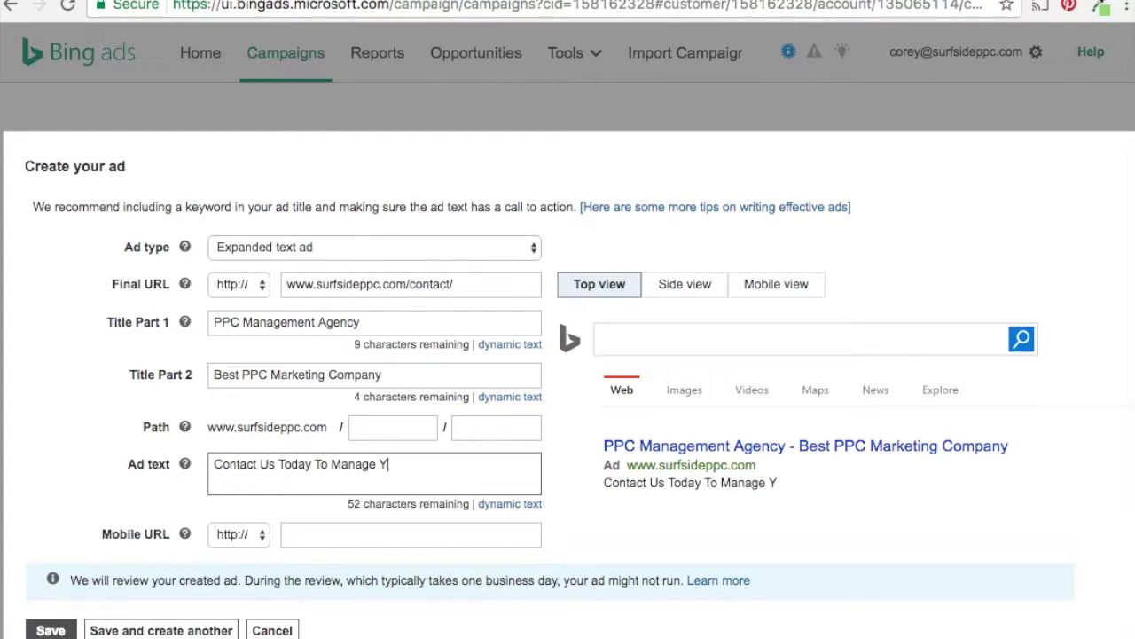
pyautogui.write('our PPC Ad')
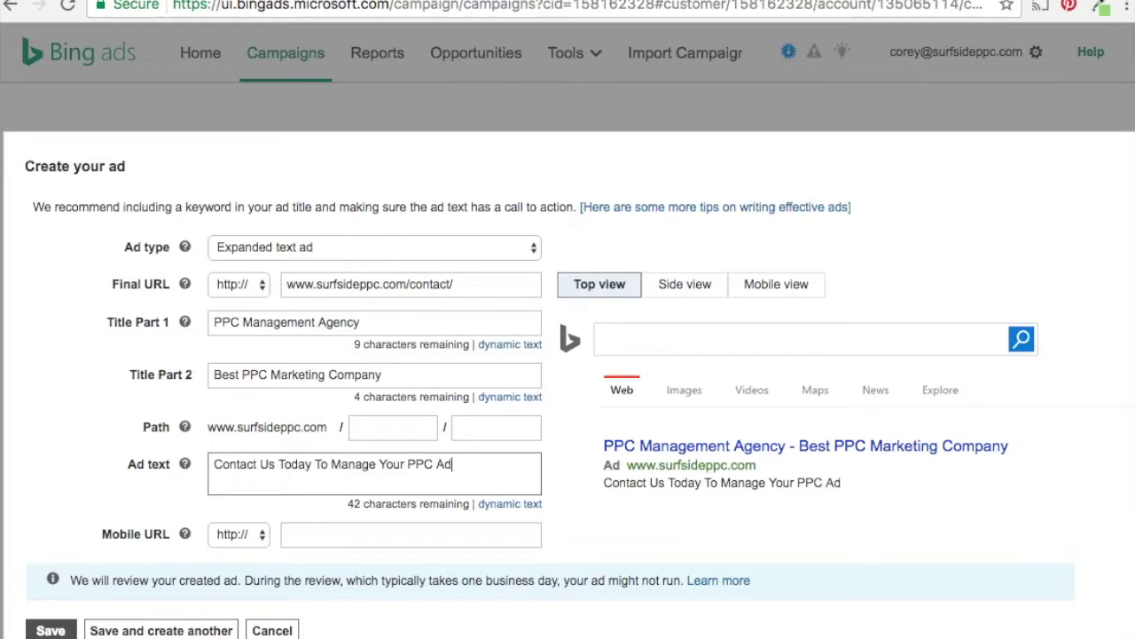
pyautogui.write('vertising Campaig')
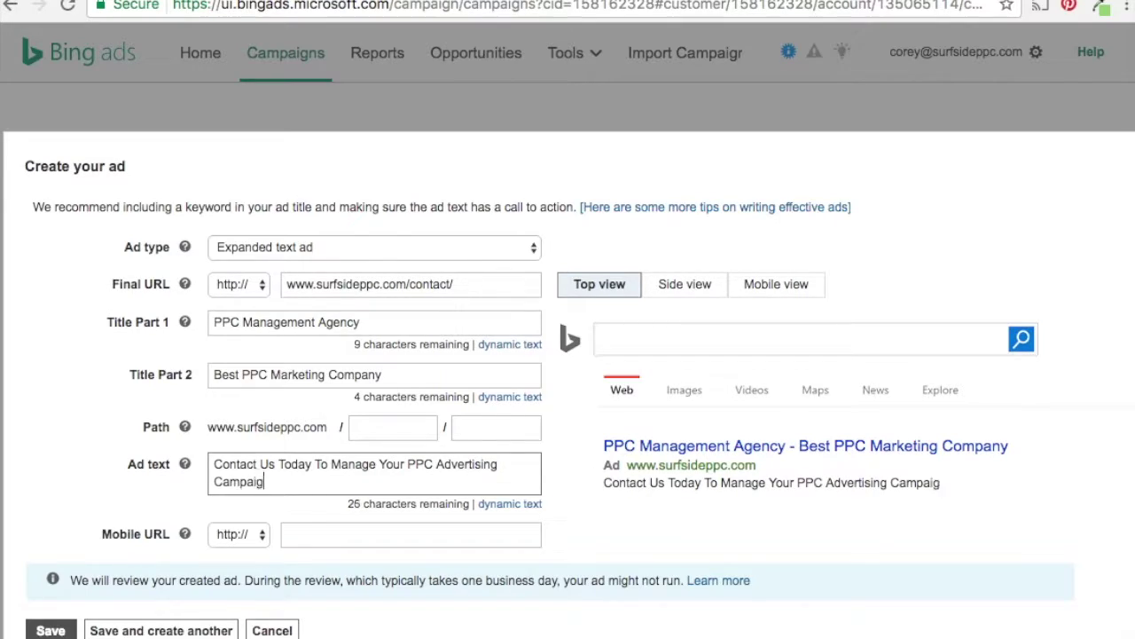
pyautogui.write('ns!')
pyautogui.click(948, 536)
pyautogui.scroll(-2, 948, 535)
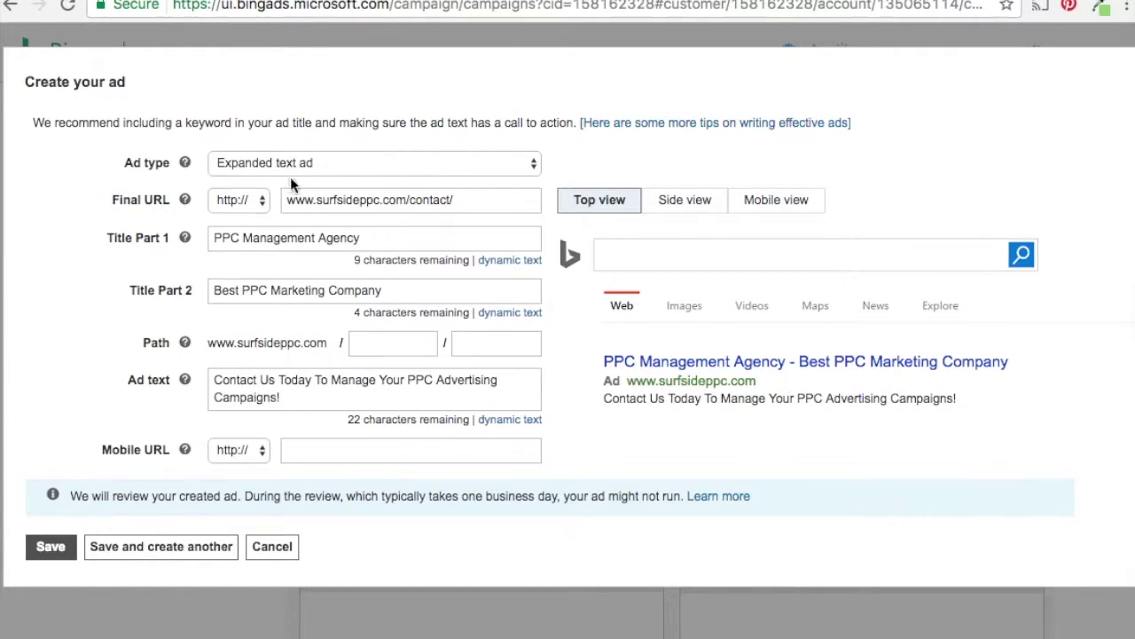
pyautogui.click(46, 548)
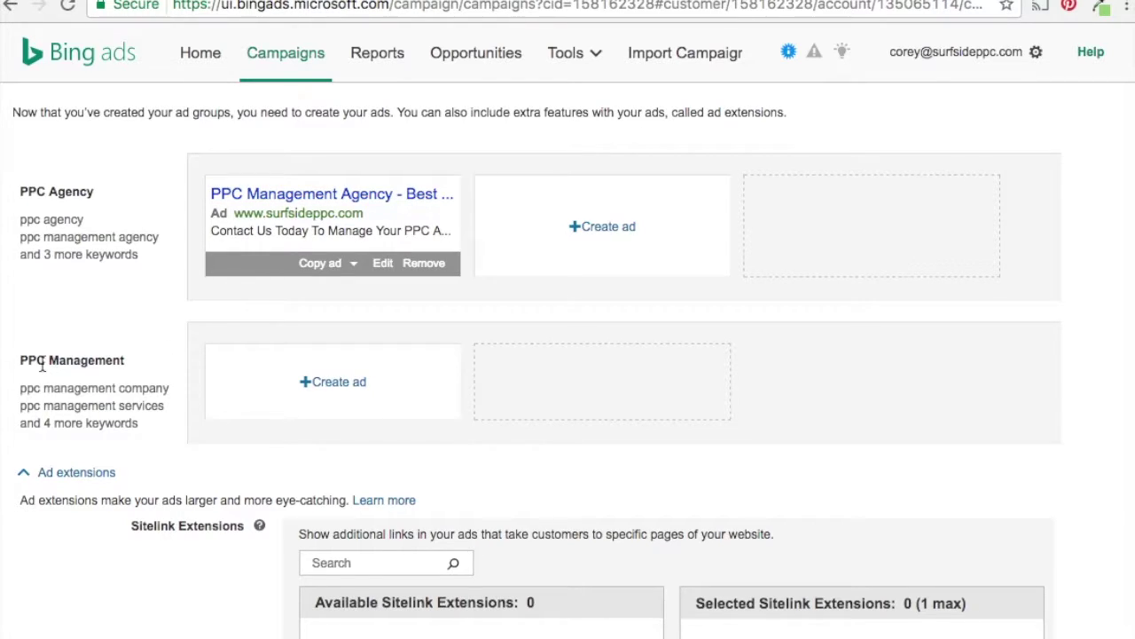
# Copy the 'PPC Management Agency - Best...' ad into the PPC Management ad group
pyautogui.click(353, 266)
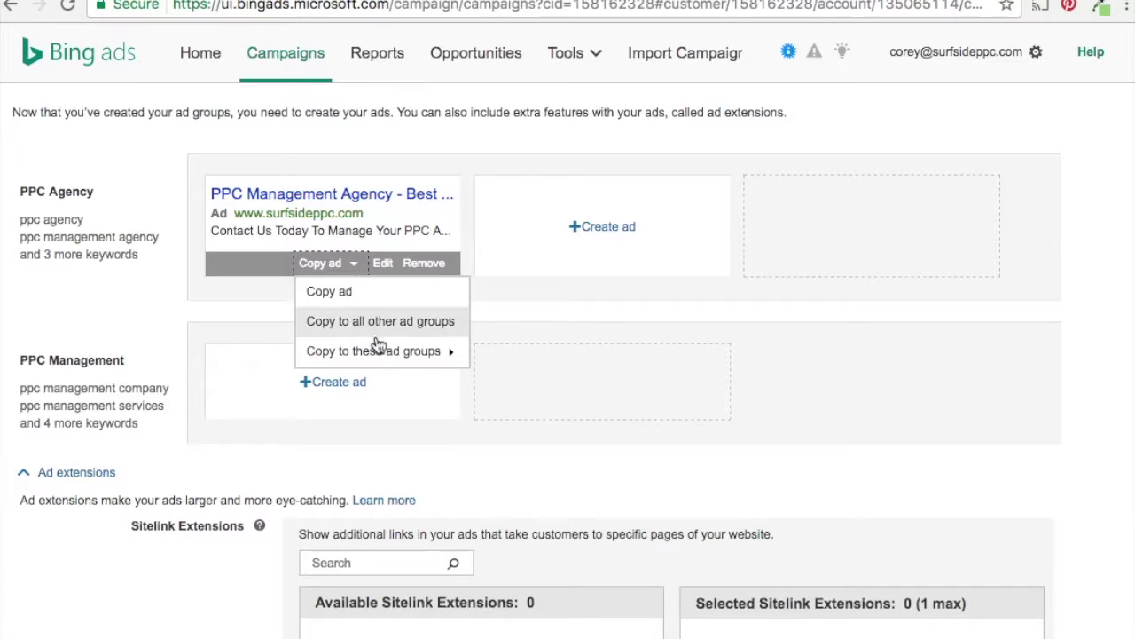
pyautogui.moveTo(373, 351)
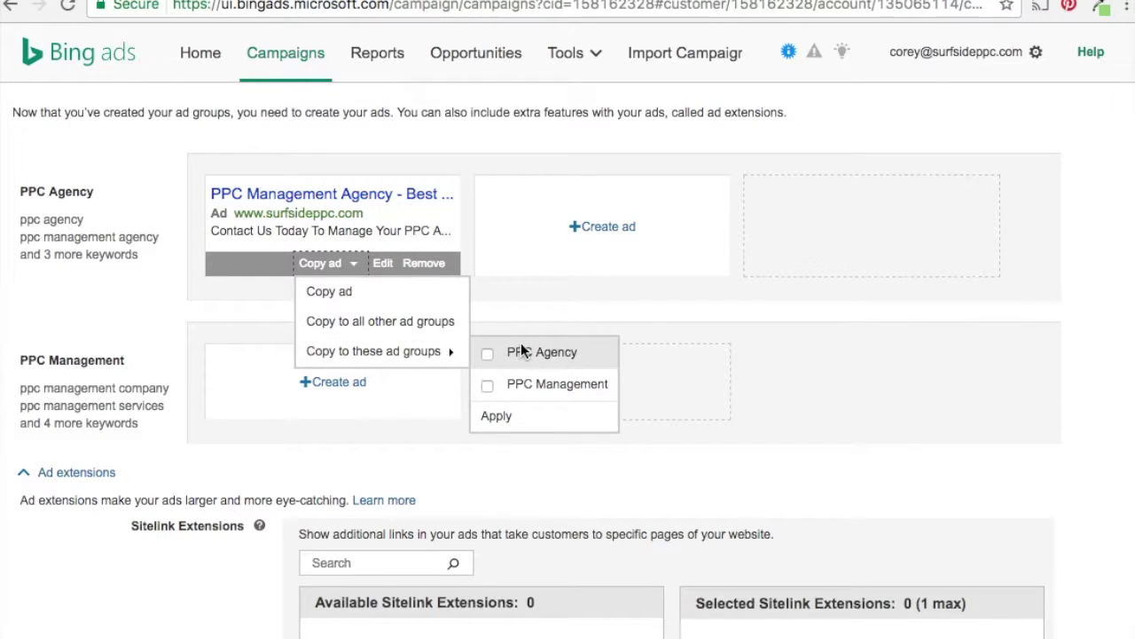
pyautogui.click(487, 385)
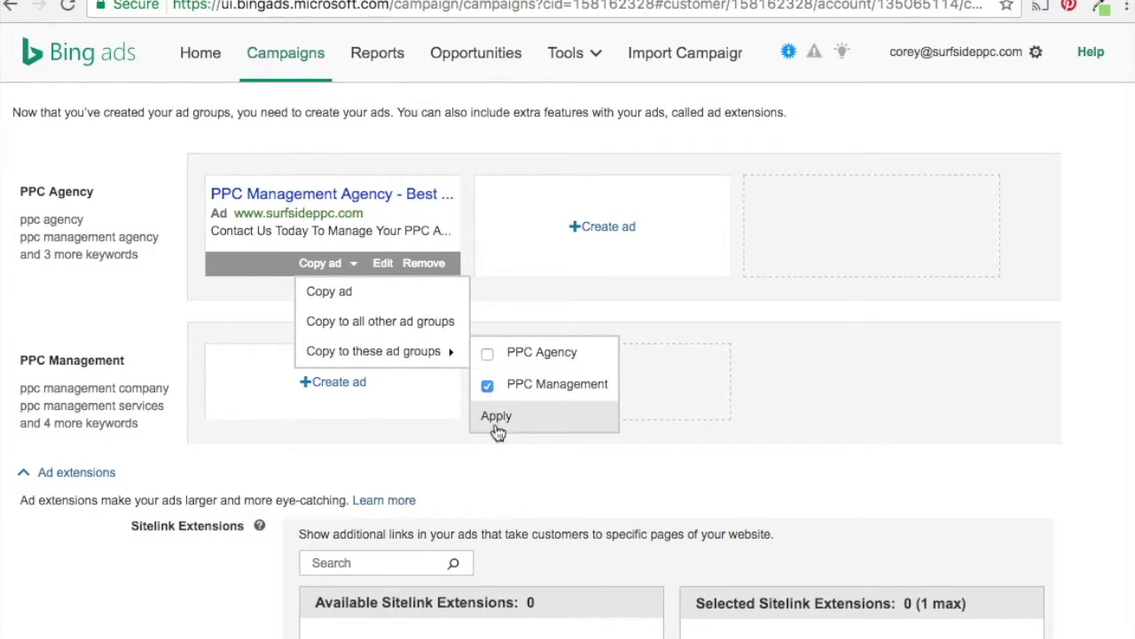
pyautogui.click(496, 420)
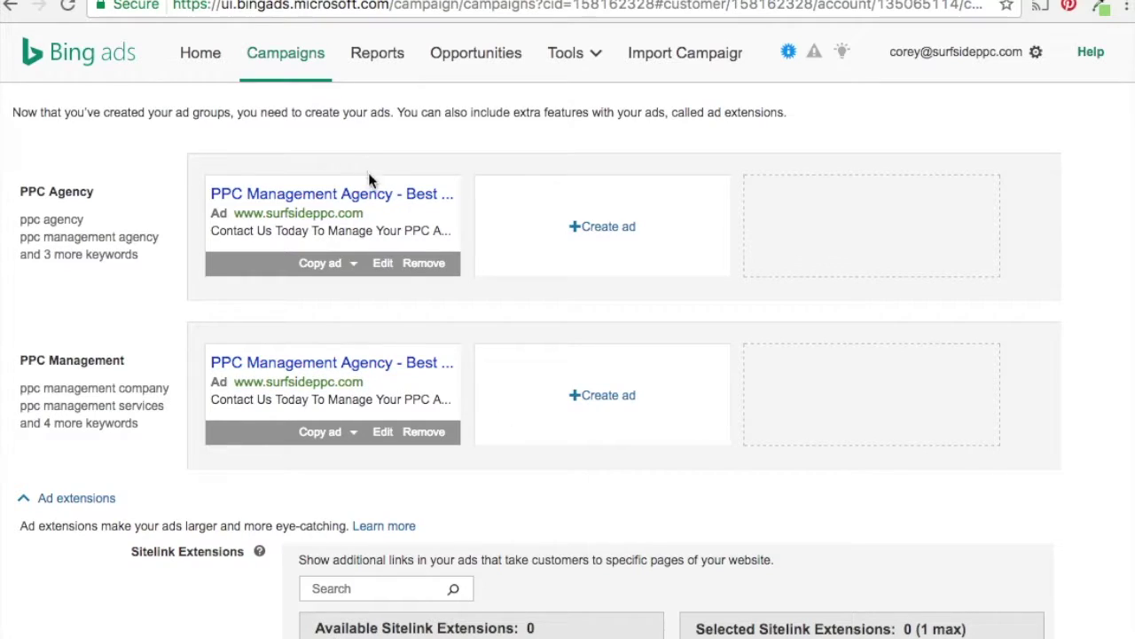
pyautogui.scroll(-3, 84, 306)
# Start a sitelink extension and begin its first new sitelink
pyautogui.scroll(-5, 84, 306)
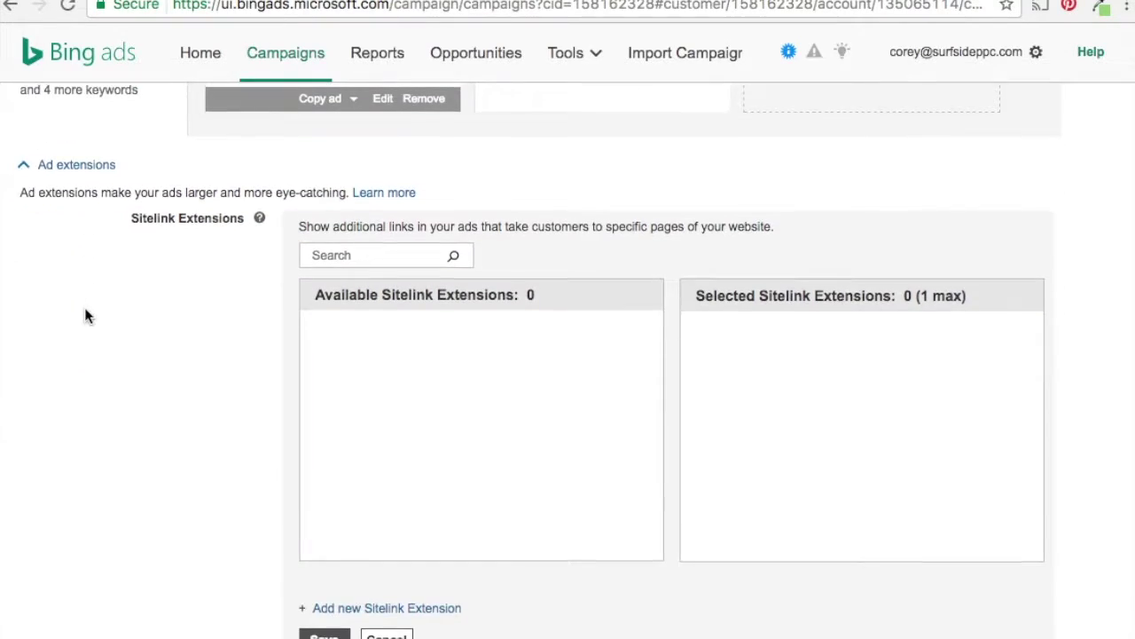
pyautogui.scroll(-2, 84, 306)
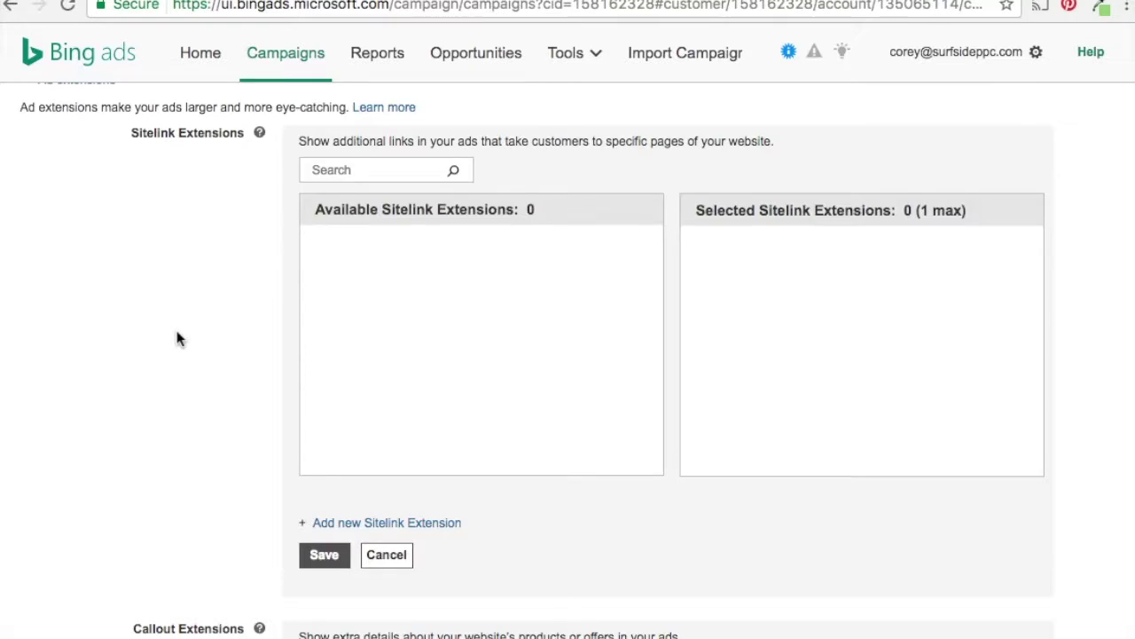
pyautogui.scroll(2, 174, 327)
pyautogui.click(393, 594)
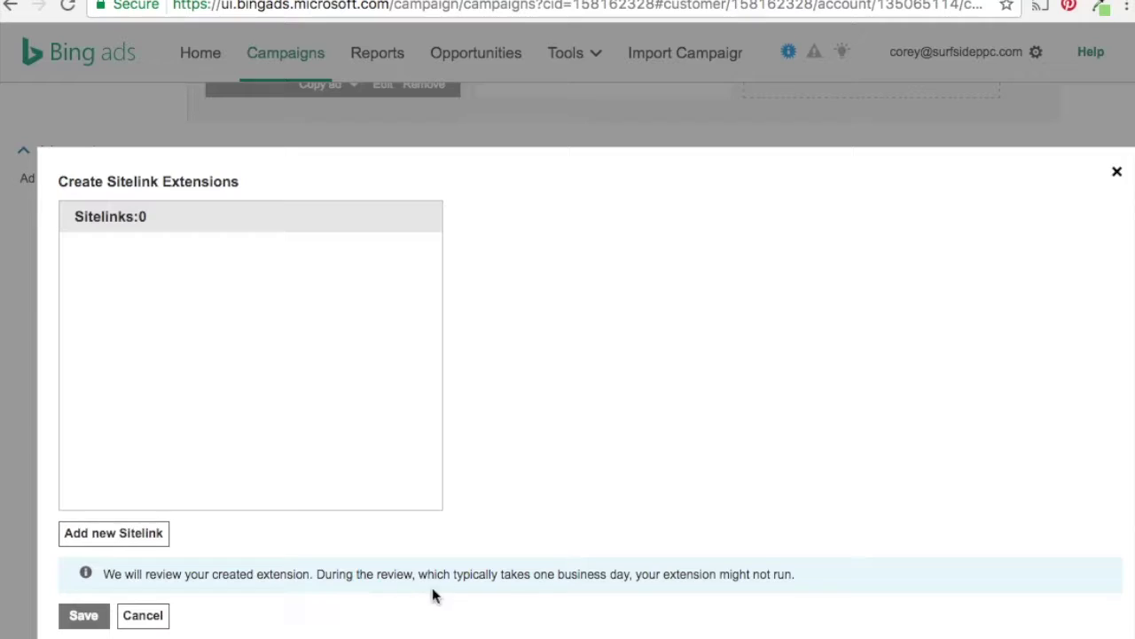
pyautogui.click(146, 535)
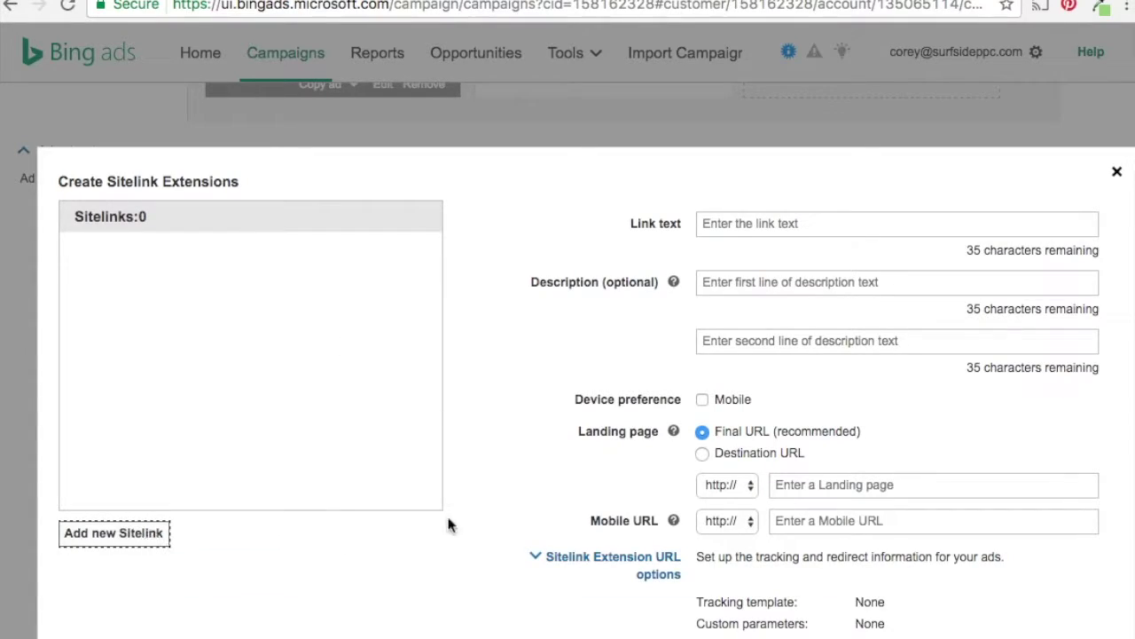
# Add a 'Contact Us' sitelink with its landing page URL
pyautogui.click(779, 223)
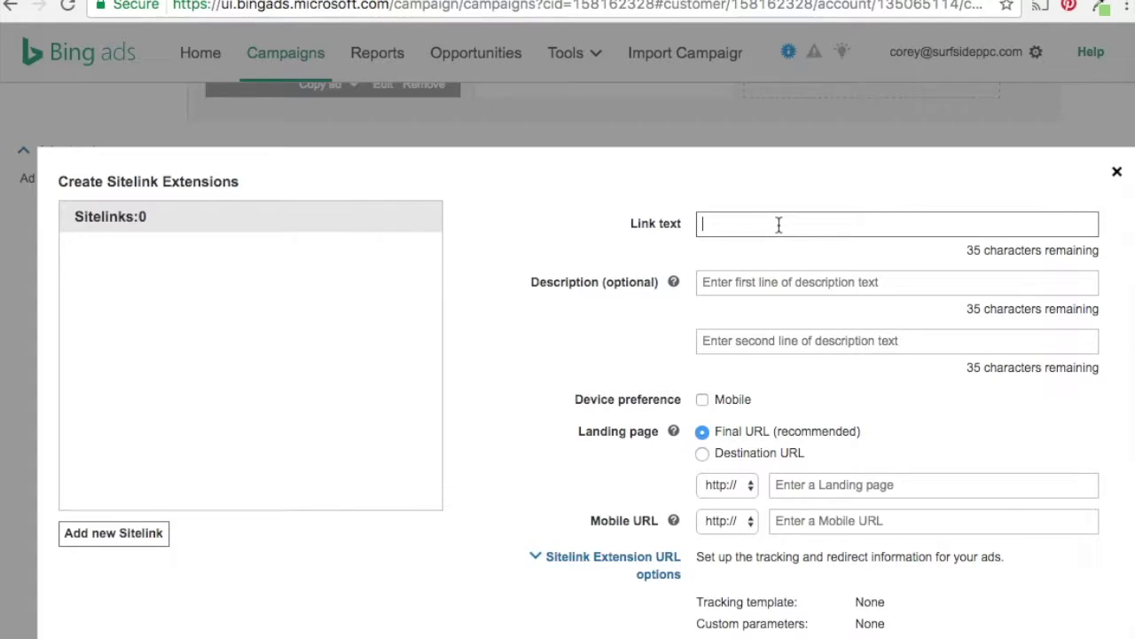
pyautogui.write('Contact Us')
pyautogui.press('Tab')
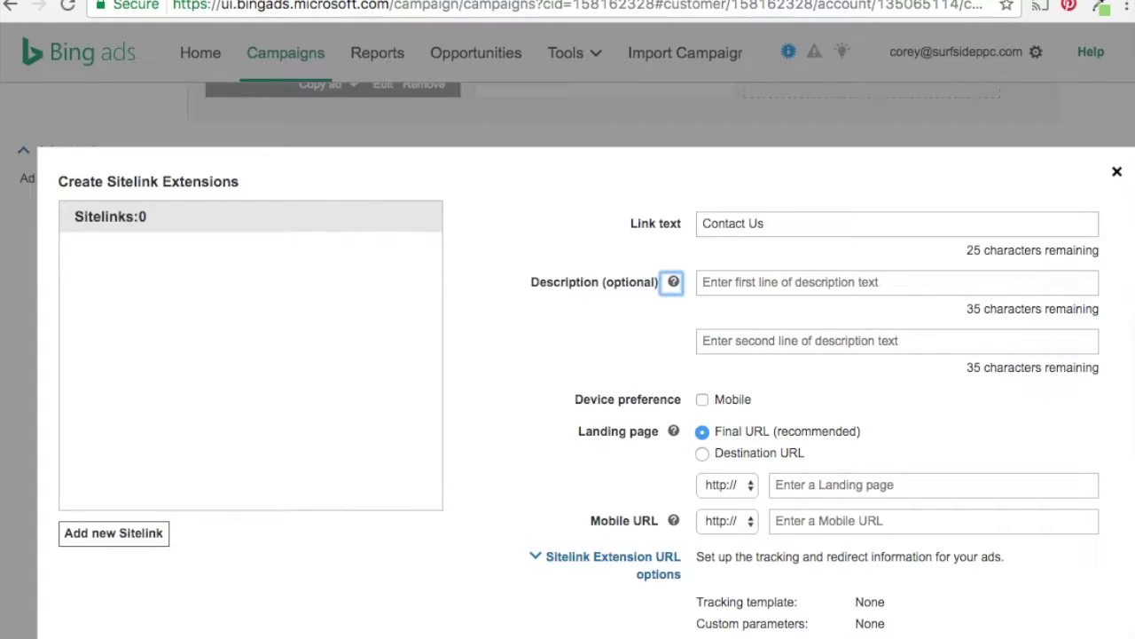
pyautogui.press('Tab')
pyautogui.press('Tab')
pyautogui.press('Tab')
pyautogui.press('Tab')
pyautogui.press('Tab')
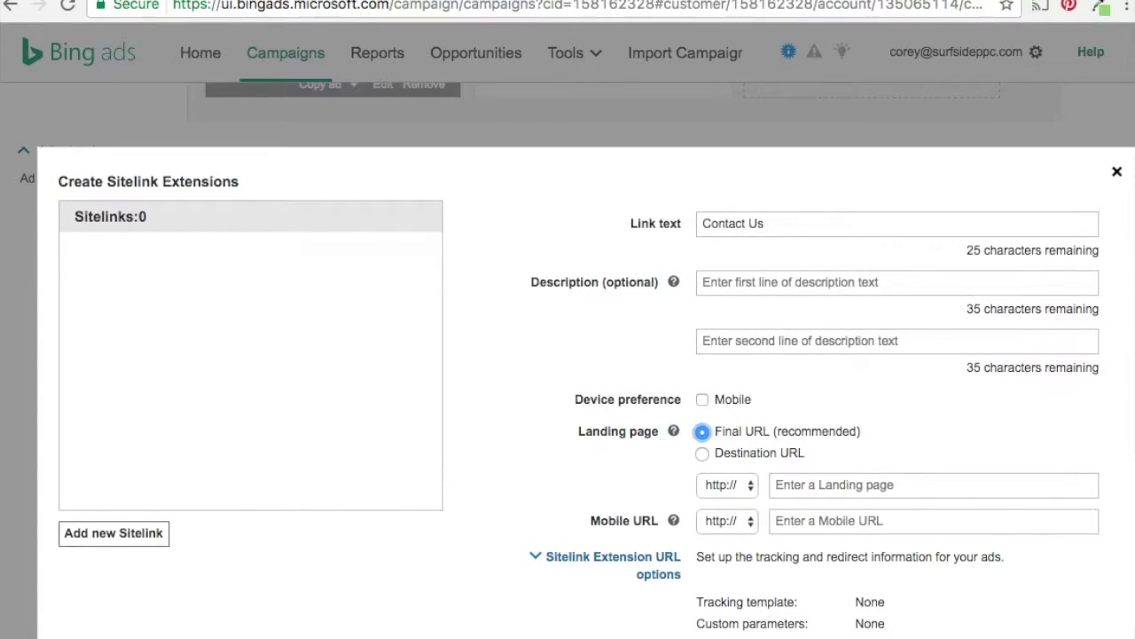
pyautogui.press('Tab')
pyautogui.press('Tab')
pyautogui.write('http')
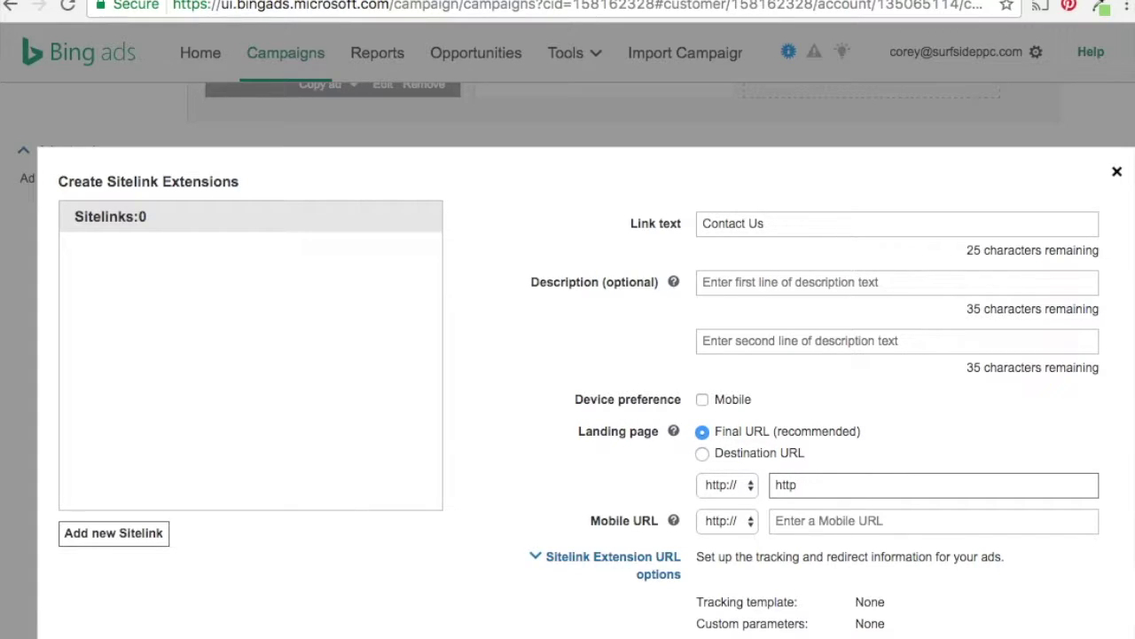
pyautogui.press('BackSpace')
pyautogui.press('BackSpace')
pyautogui.press('BackSpace')
pyautogui.write('www.surfsi')
pyautogui.write('deppc.com/contact/')
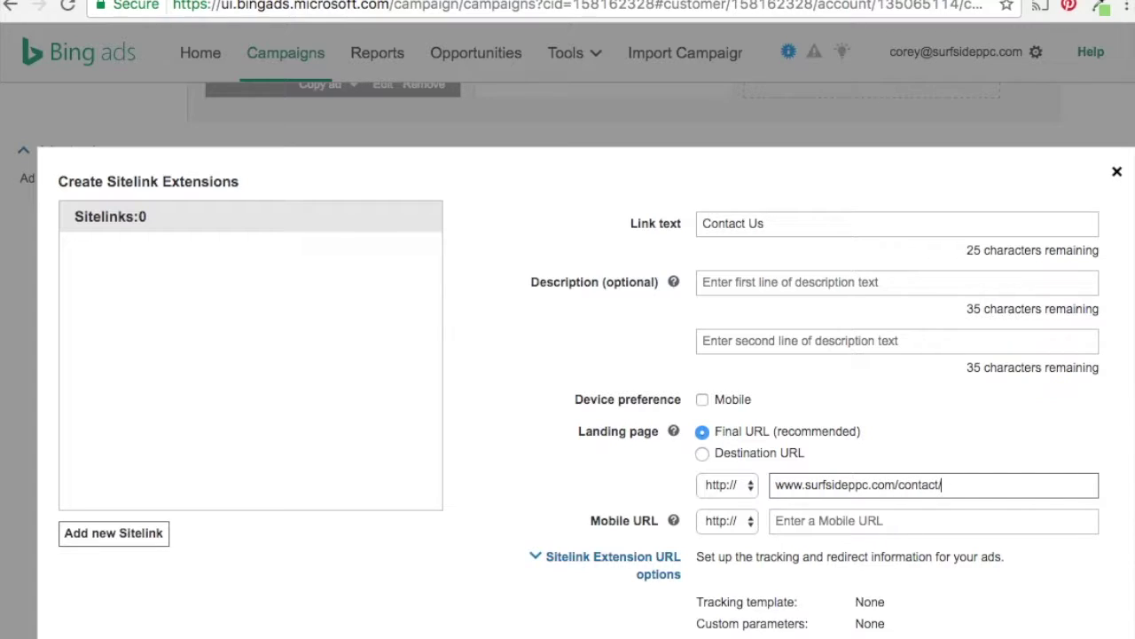
pyautogui.scroll(-1, 502, 455)
pyautogui.scroll(-3, 502, 455)
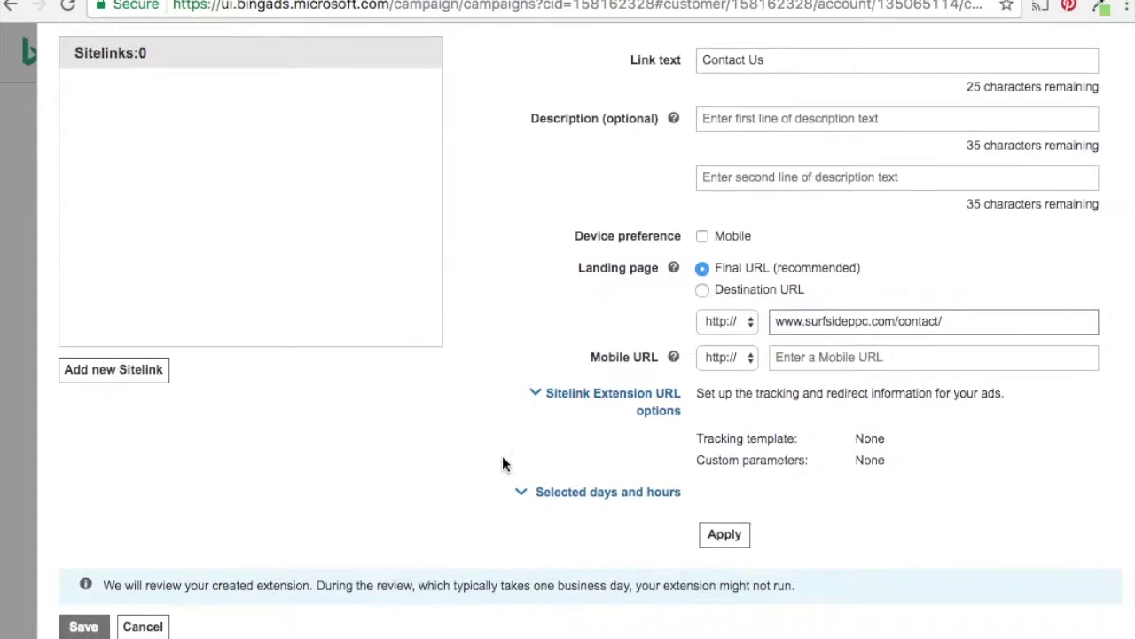
pyautogui.click(725, 533)
# Add a 'Homepage' sitelink to the list
pyautogui.scroll(2, 540, 310)
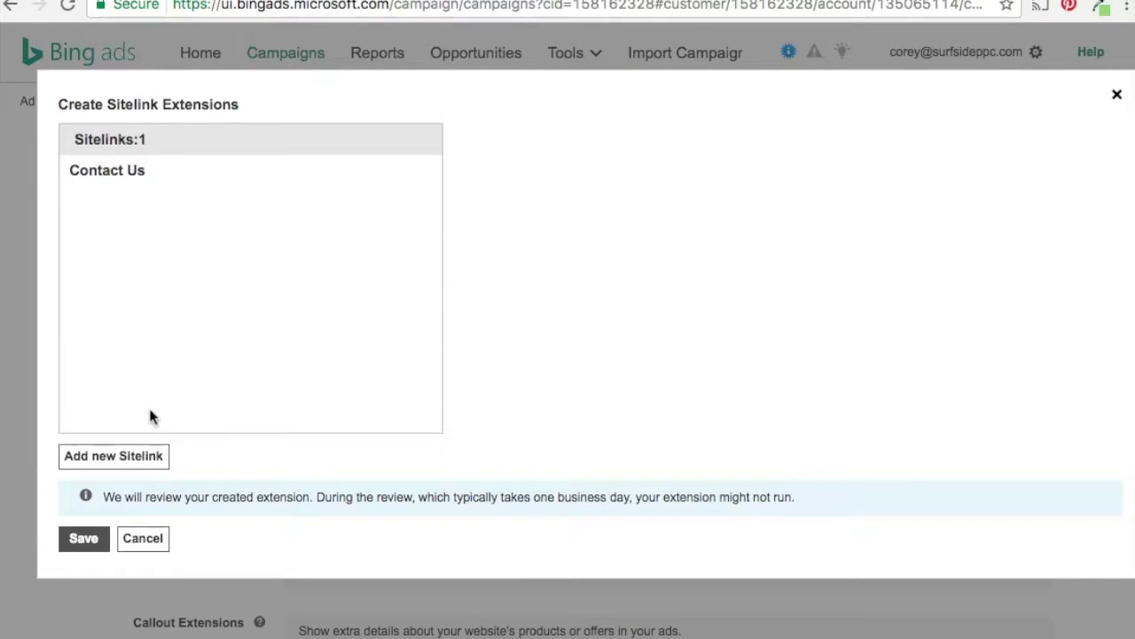
pyautogui.click(121, 457)
pyautogui.click(805, 150)
pyautogui.write('H')
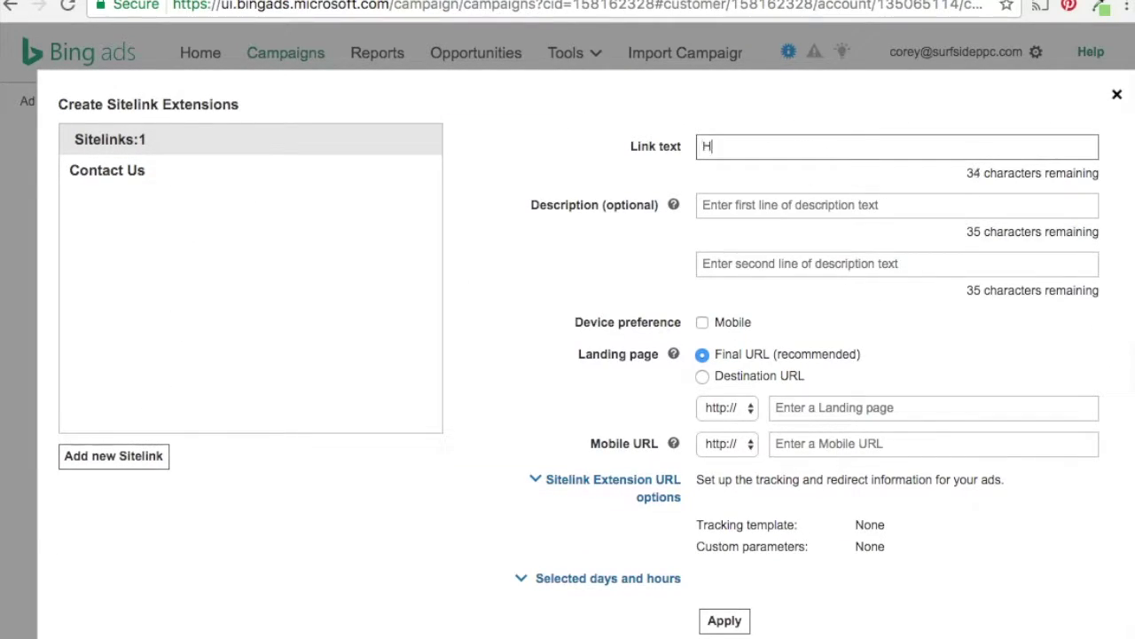
pyautogui.write('omepa')
pyautogui.press('Tab')
pyautogui.press('Tab')
pyautogui.press('Tab')
pyautogui.press('Tab')
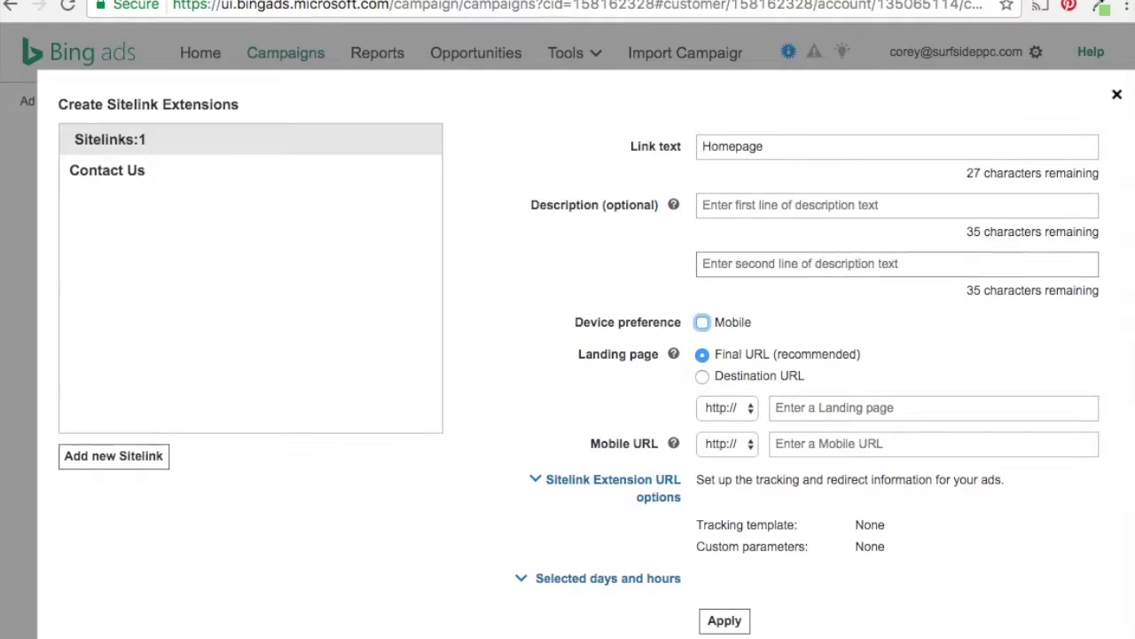
pyautogui.press('Tab')
pyautogui.press('Tab')
pyautogui.press('Tab')
pyautogui.press('Tab')
pyautogui.write('www.surfsideppc.com')
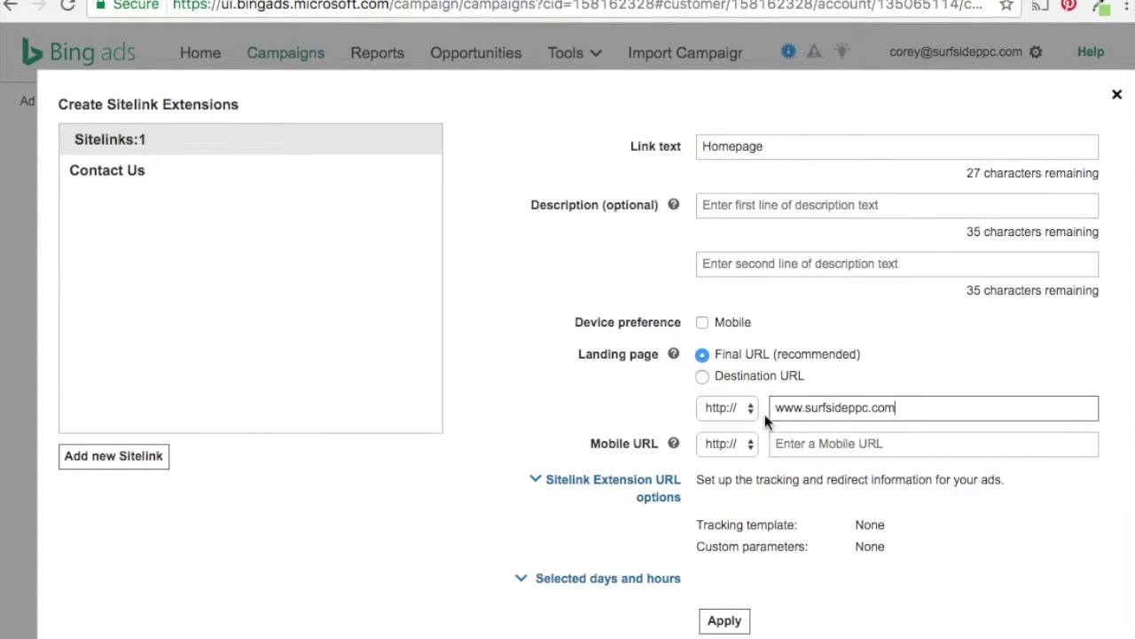
pyautogui.click(724, 620)
# Add a 'Podcast' sitelink with its landing page URL
pyautogui.click(146, 468)
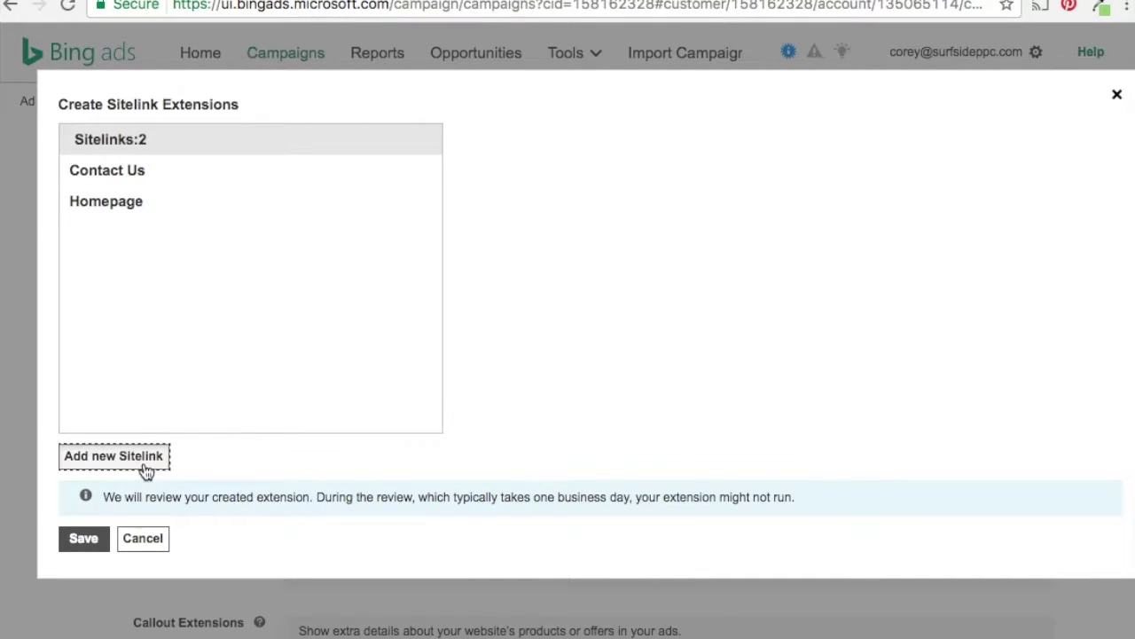
pyautogui.click(738, 147)
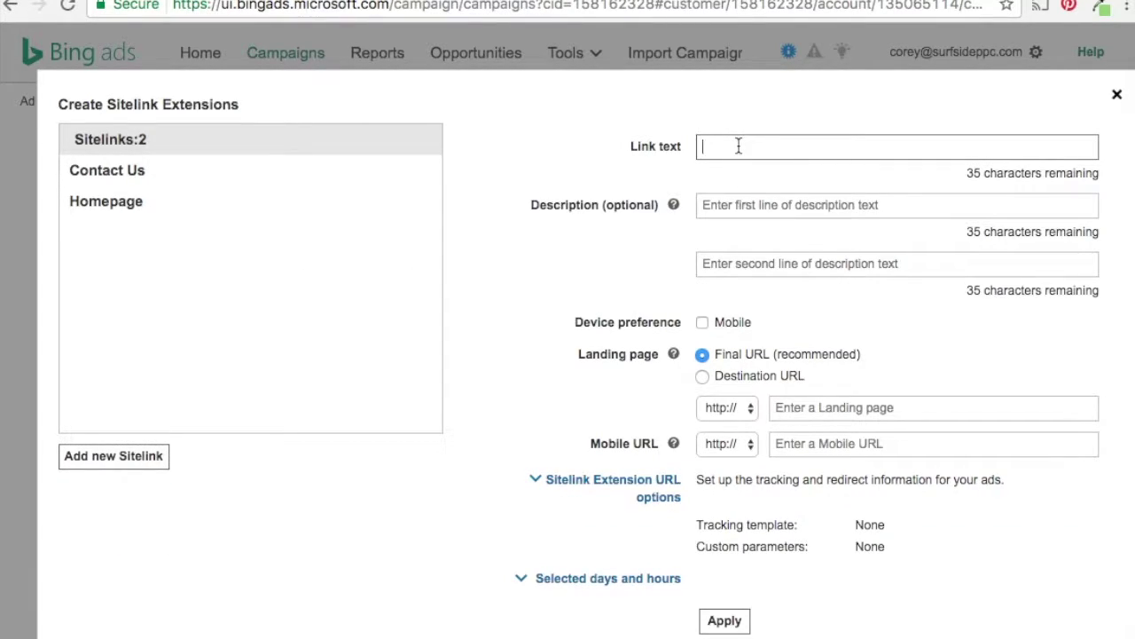
pyautogui.write('Podca')
pyautogui.press('Tab')
pyautogui.press('Tab')
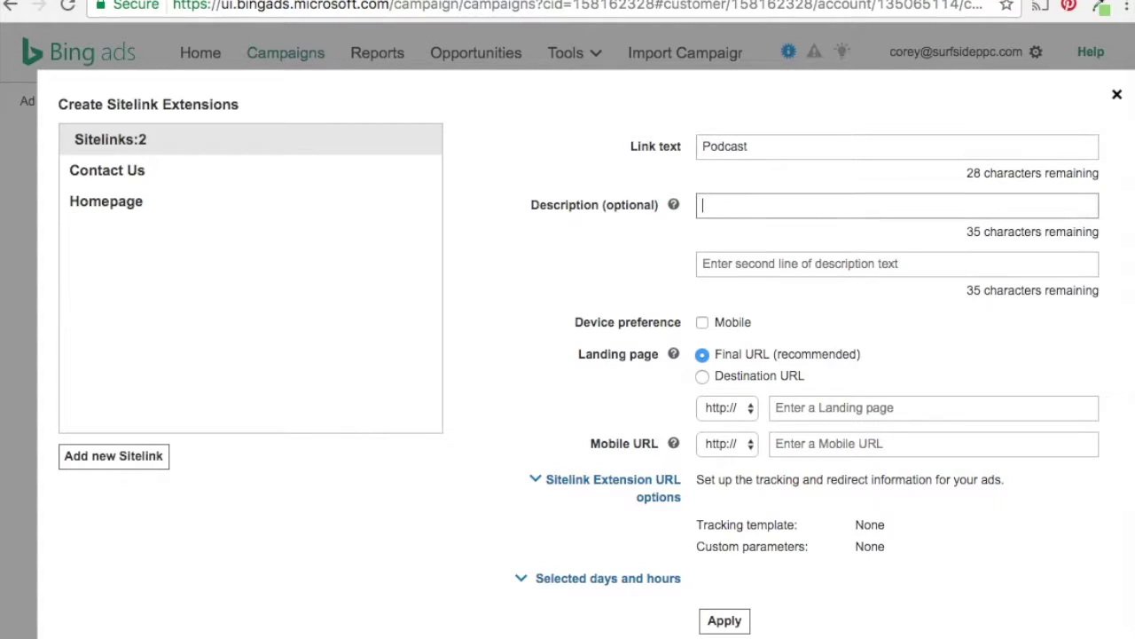
pyautogui.press('Tab')
pyautogui.press('Tab')
pyautogui.press('Tab')
pyautogui.press('Tab')
pyautogui.press('Tab')
pyautogui.press('Tab')
pyautogui.write('http:')
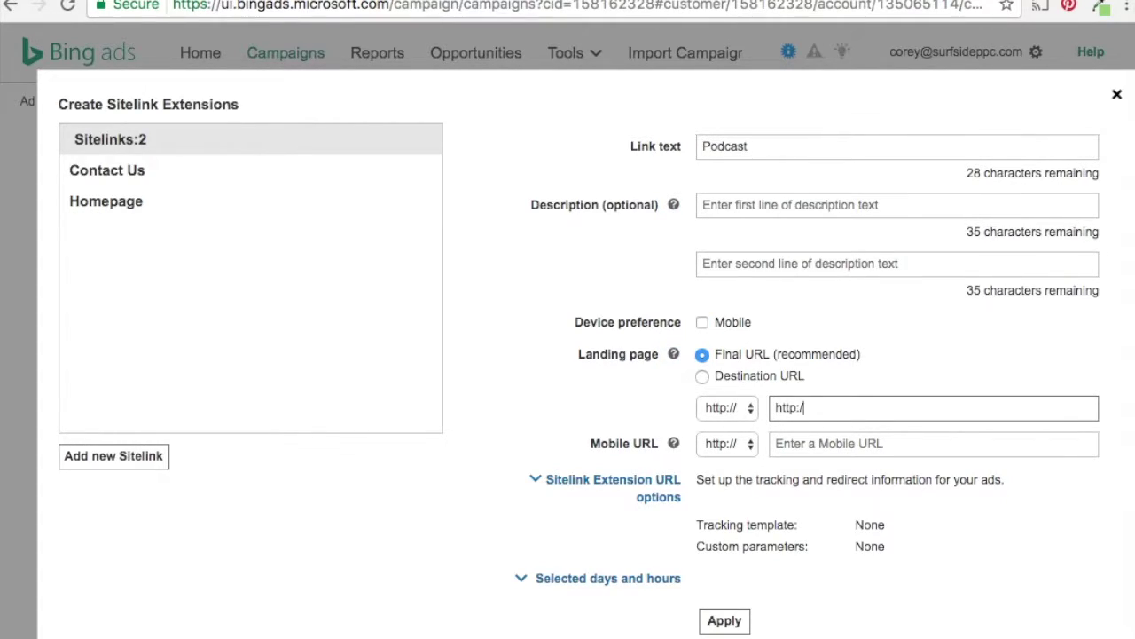
pyautogui.write('/www')
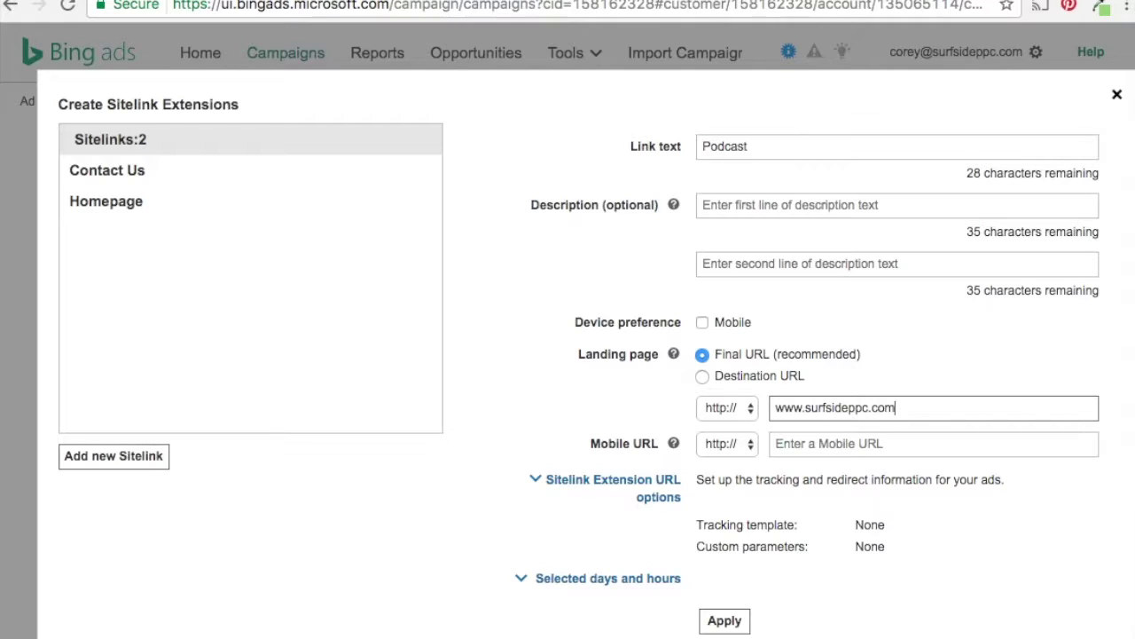
pyautogui.click(726, 620)
# Add a 'Blog' sitelink with its blog URL and save all four sitelinks
pyautogui.click(133, 461)
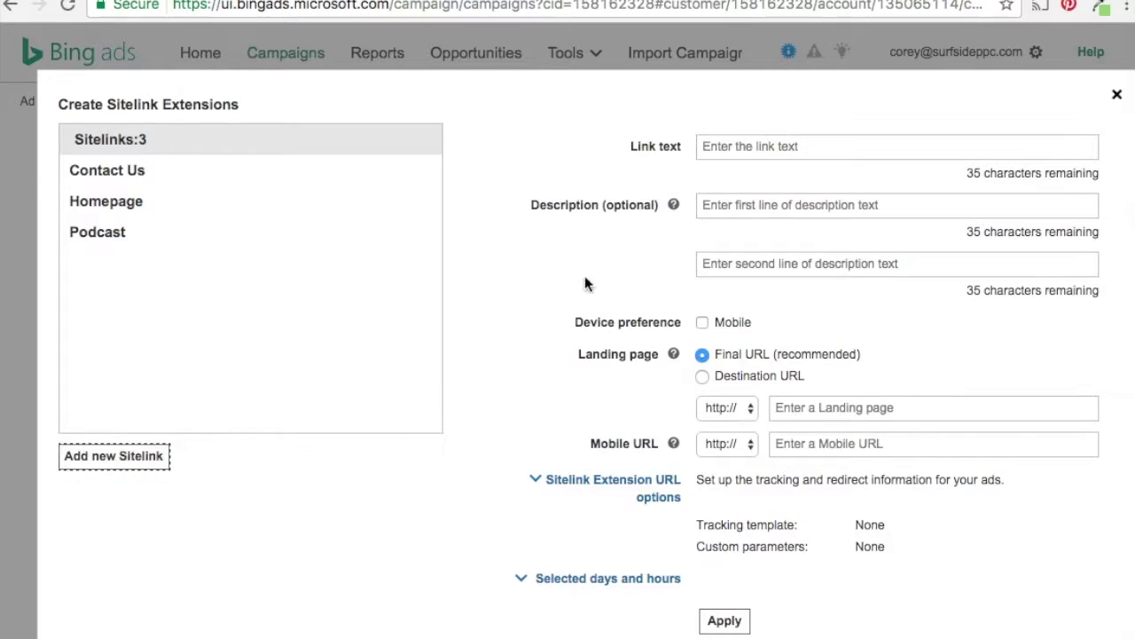
pyautogui.click(793, 146)
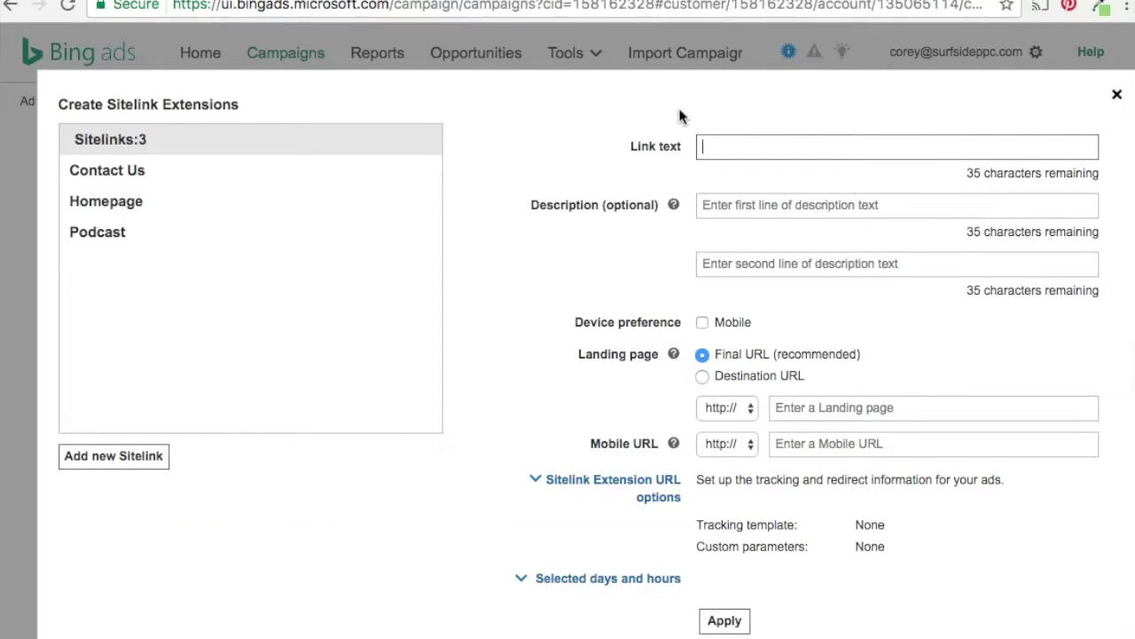
pyautogui.write('Blog')
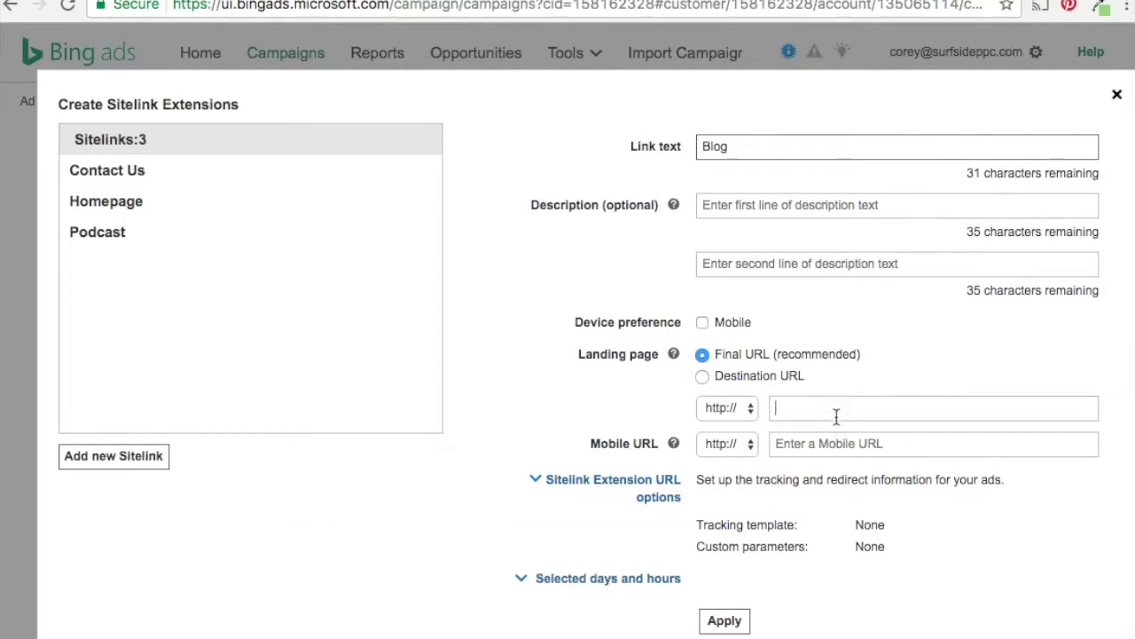
pyautogui.click(836, 417)
pyautogui.write('www.surfsideppc.com/blog/')
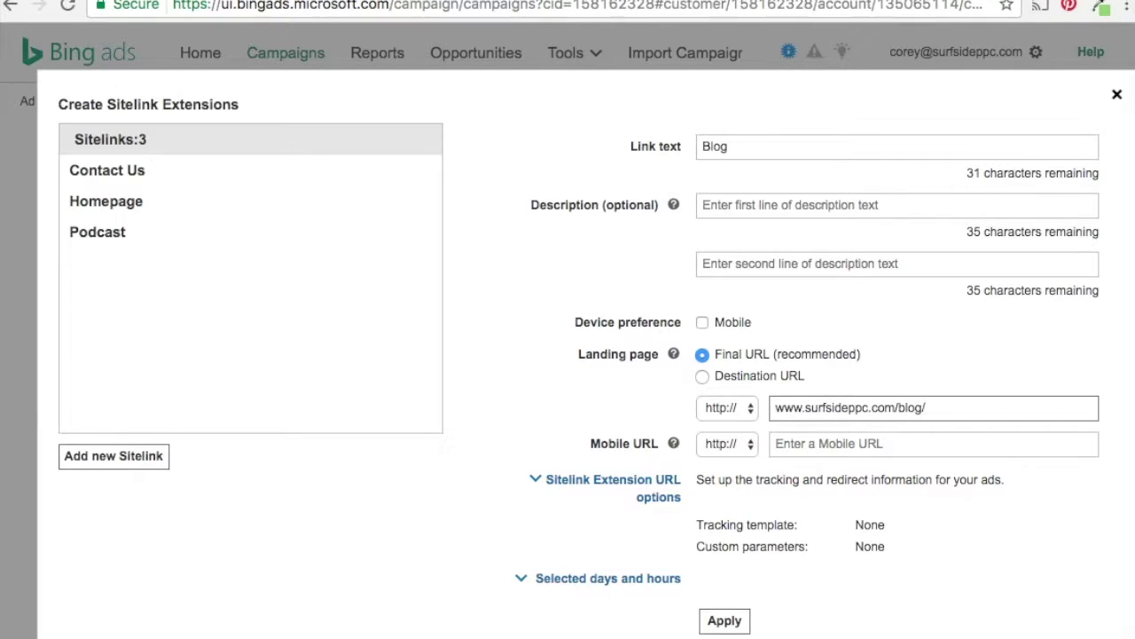
pyautogui.click(725, 620)
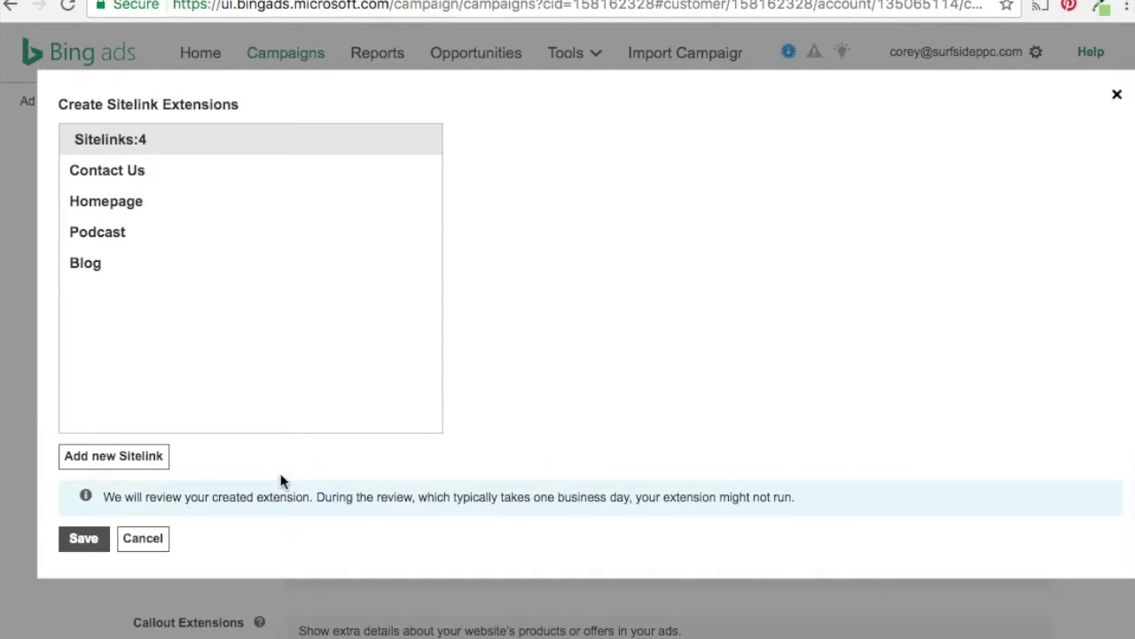
pyautogui.click(85, 538)
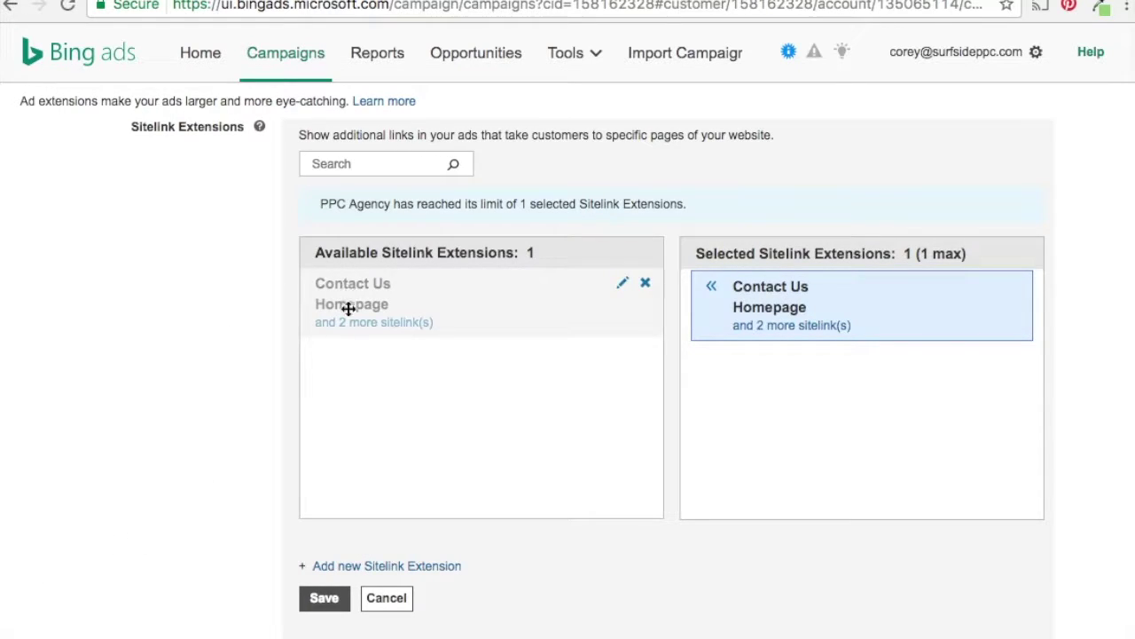
# Save the four-sitelink extension to the PPC Agency campaign
pyautogui.scroll(-1, 187, 350)
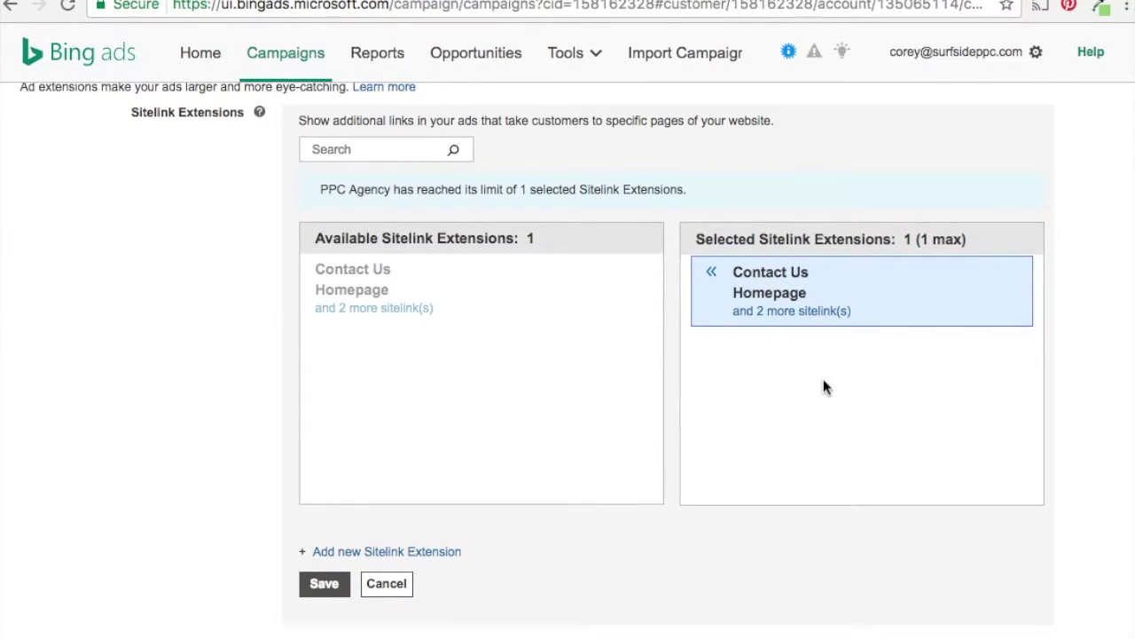
pyautogui.moveTo(861, 305)
pyautogui.scroll(-3, 219, 454)
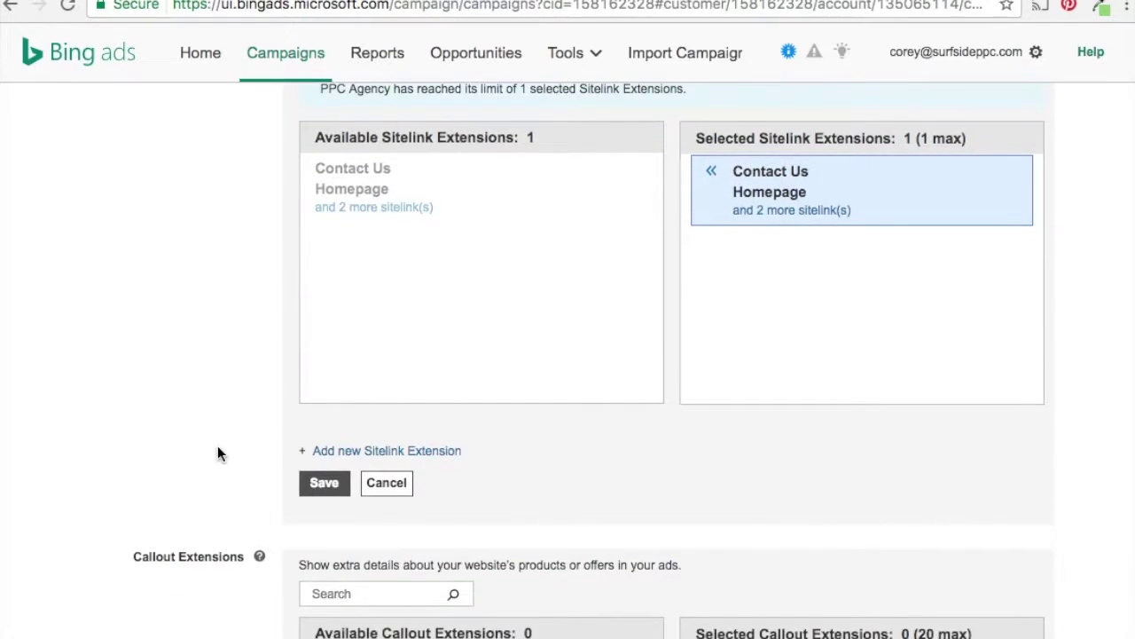
pyautogui.scroll(-5, 236, 431)
pyautogui.click(320, 301)
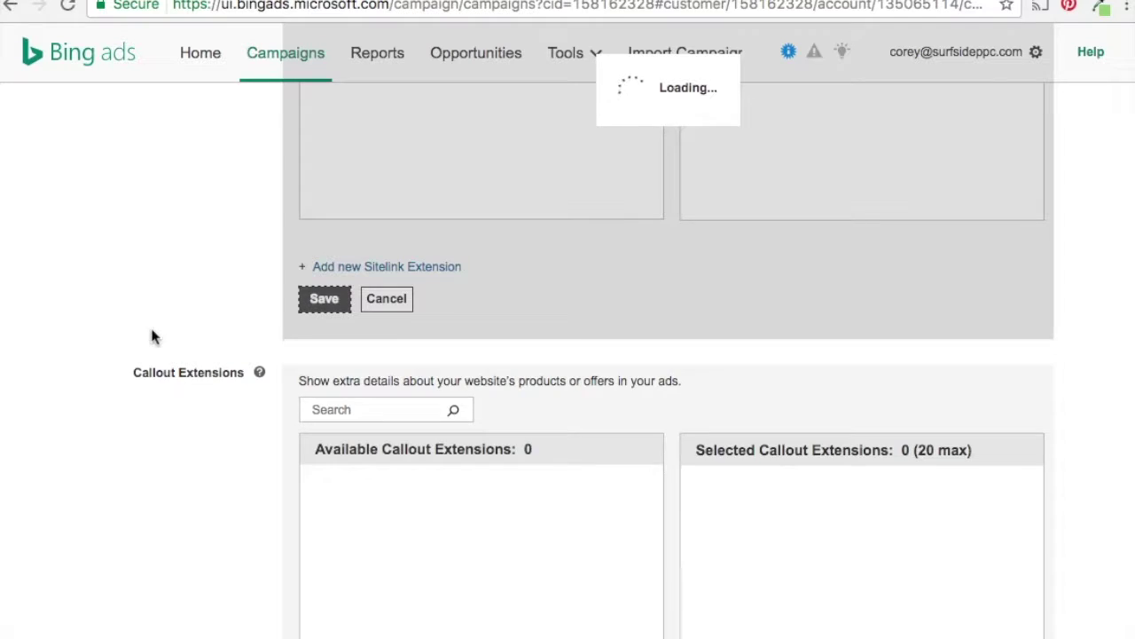
# Continue to the Budget & bids step with its 20.00 USD daily budget
pyautogui.scroll(-1, 151, 335)
pyautogui.scroll(-6, 150, 335)
pyautogui.scroll(-5, 151, 336)
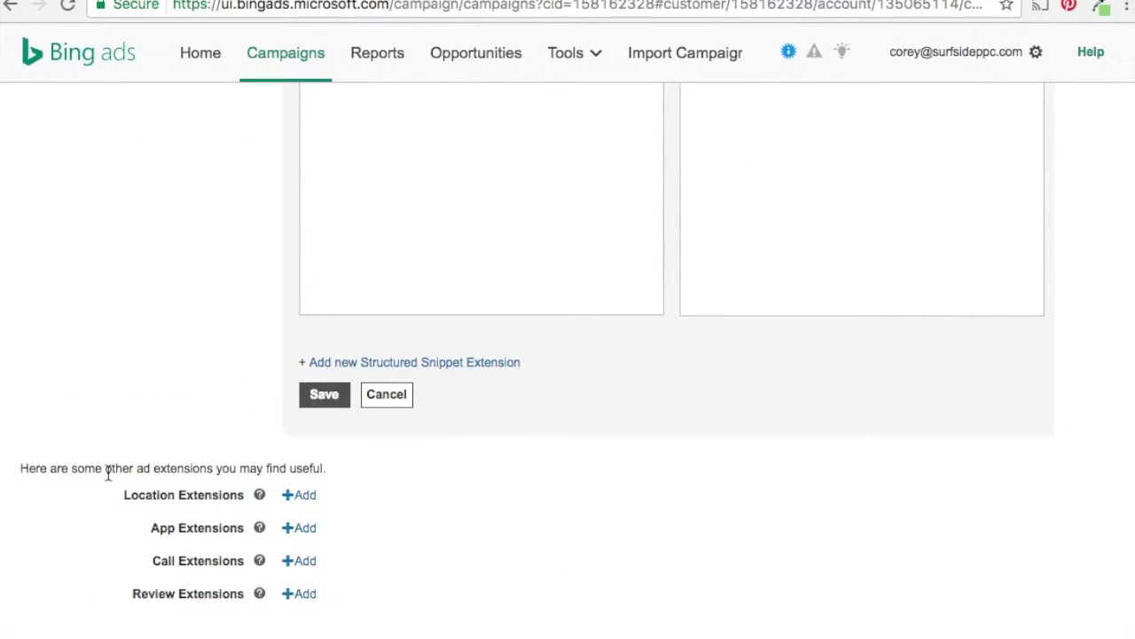
pyautogui.click(324, 393)
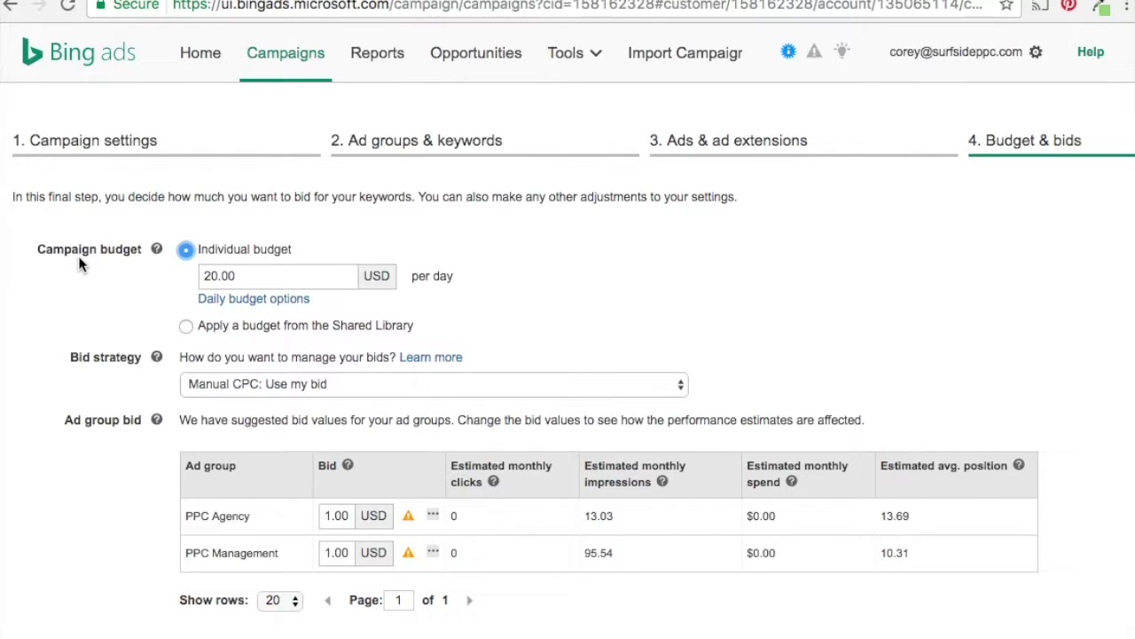
# Raise the PPC Agency and PPC Management ad group bids to 10.00 and finish the campaign
pyautogui.scroll(-1, 97, 373)
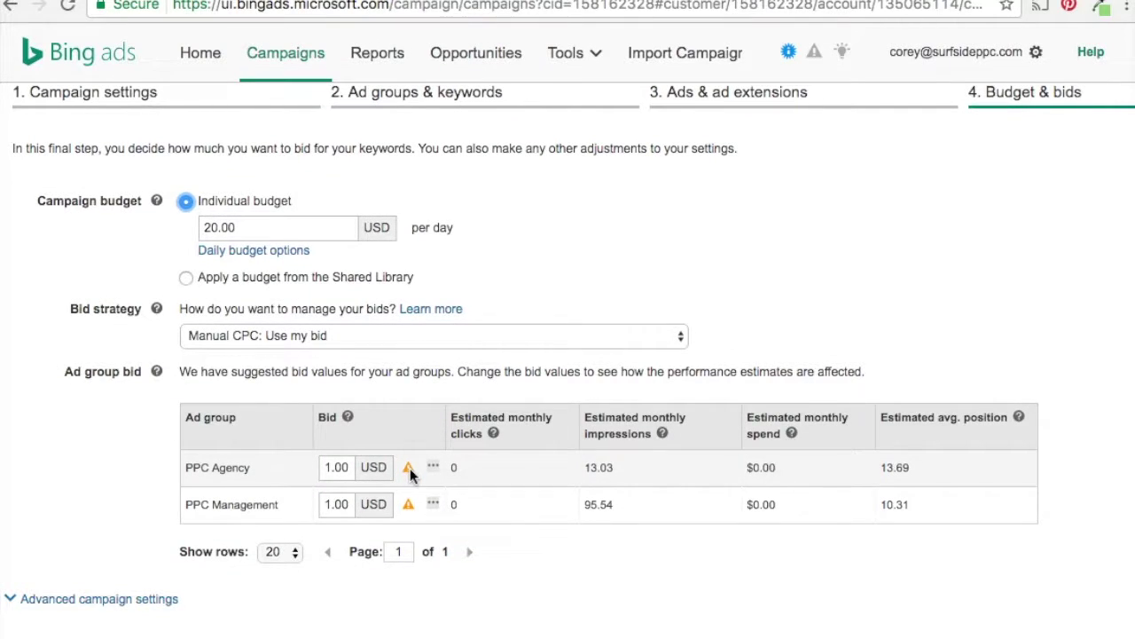
pyautogui.click(433, 466)
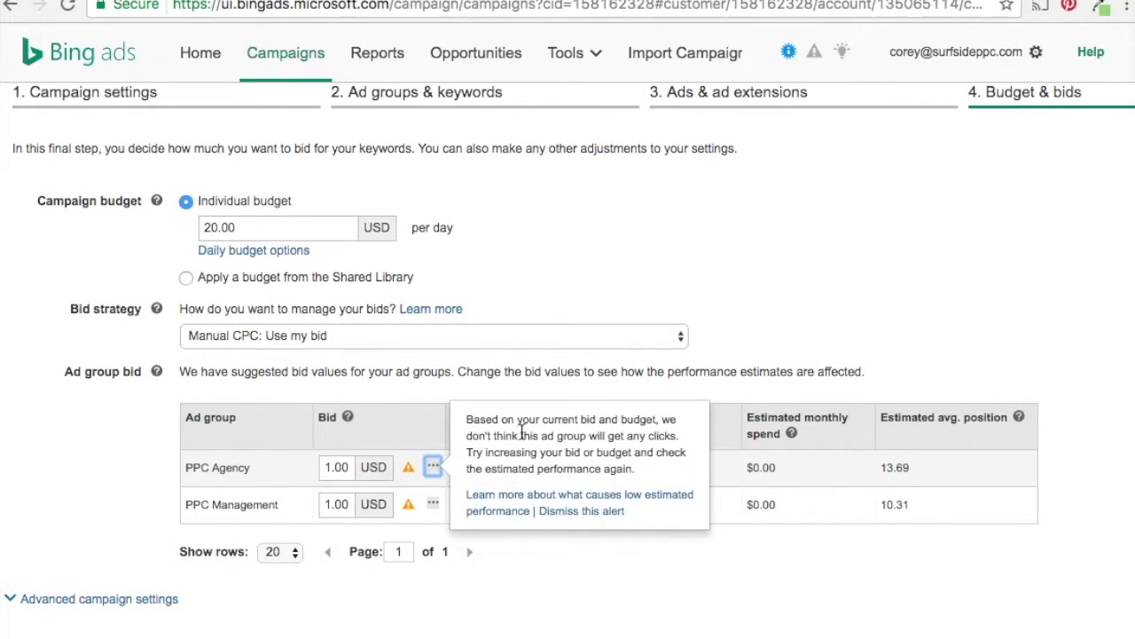
pyautogui.click(348, 467)
pyautogui.moveTo(348, 467); pyautogui.dragTo(304, 467)
pyautogui.write('1')
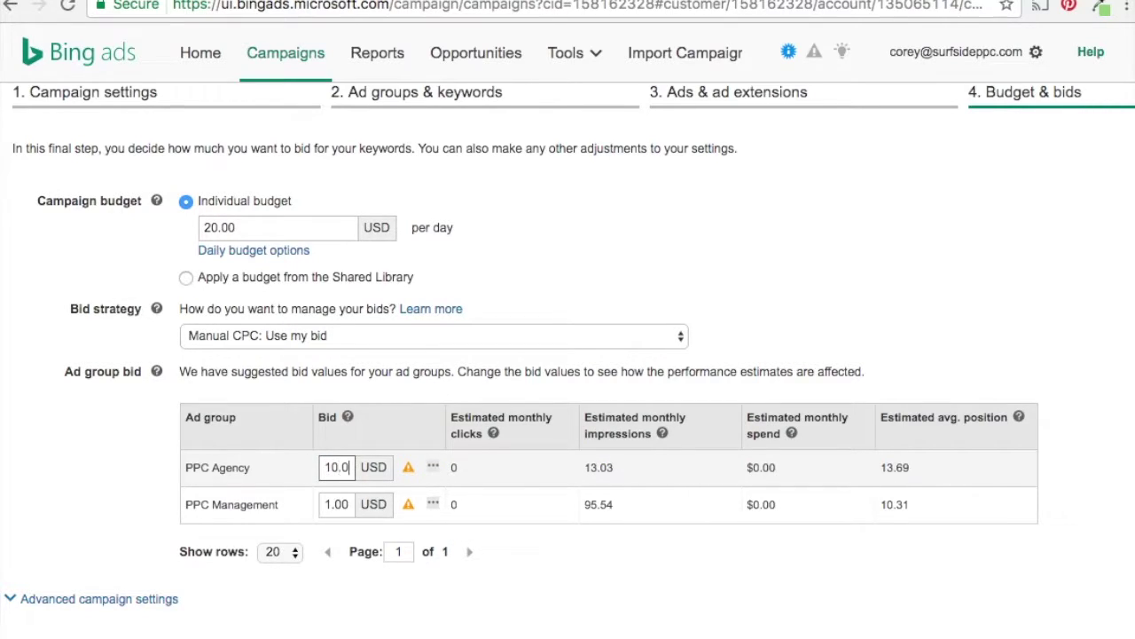
pyautogui.press('Tab')
pyautogui.doubleClick(341, 503)
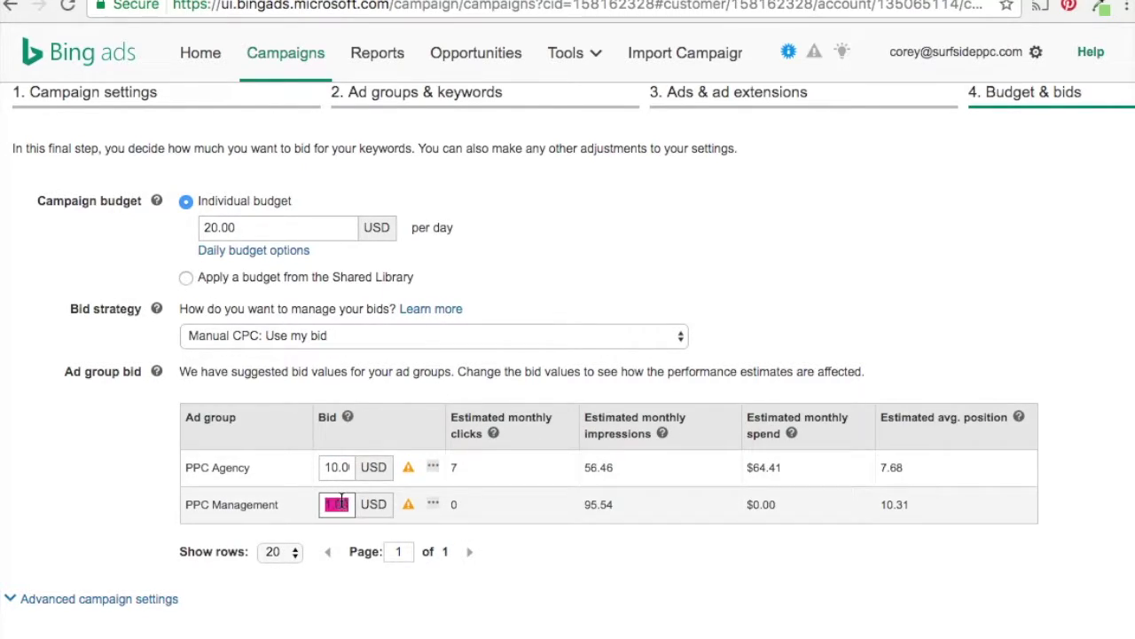
pyautogui.write('10.00')
pyautogui.click(84, 487)
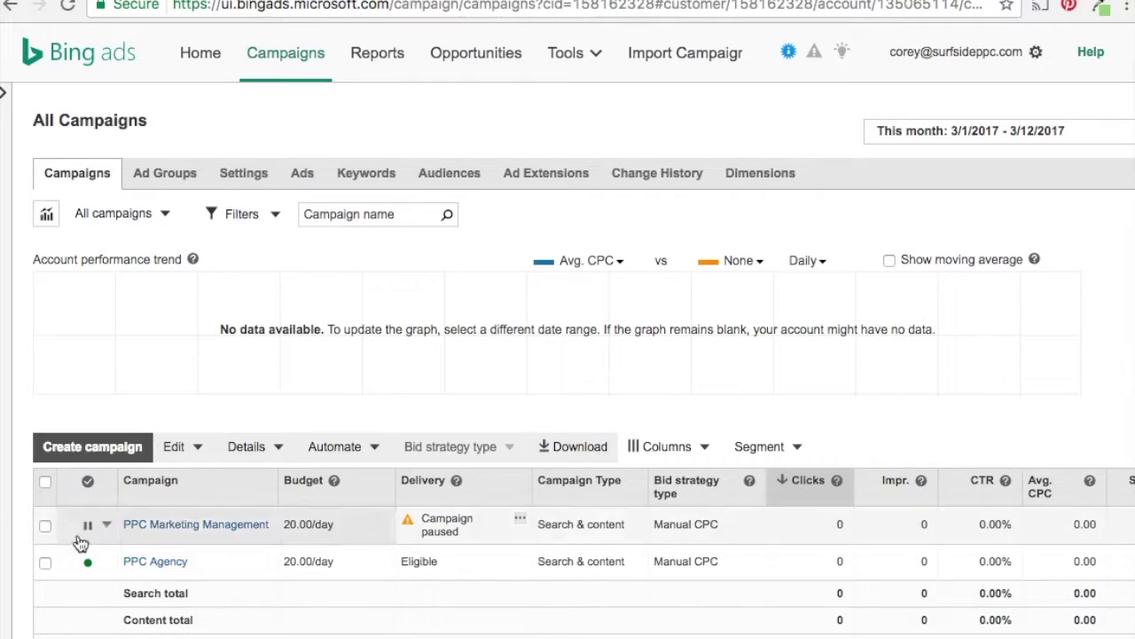
# Open the PPC Agency campaign and review its 11 exact-match keywords bidding 10.00
pyautogui.click(155, 562)
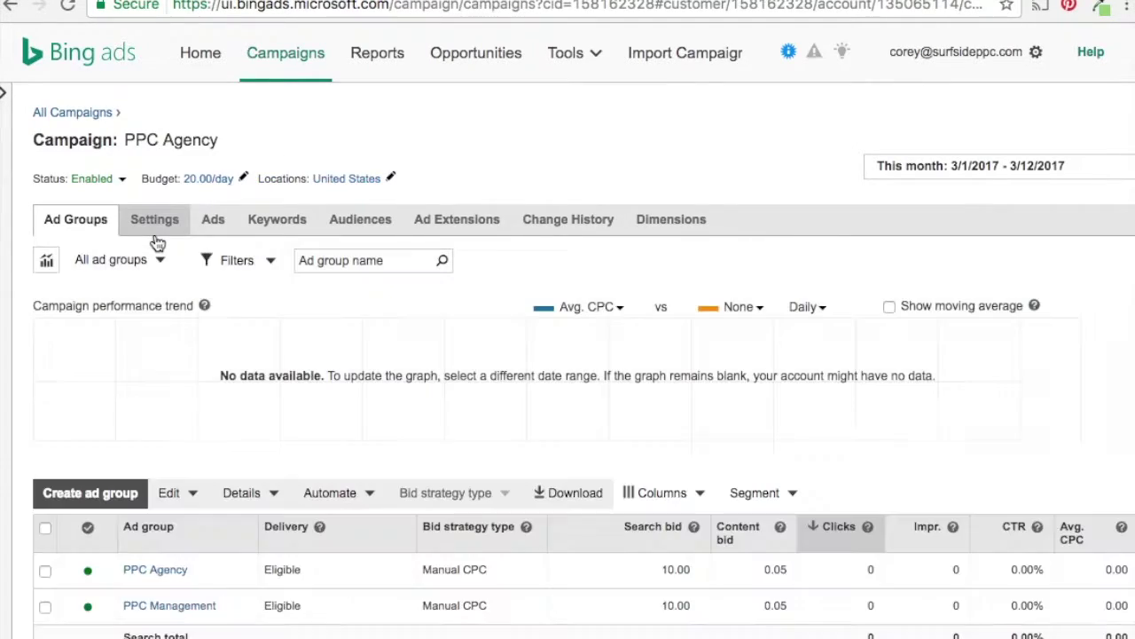
pyautogui.click(296, 217)
pyautogui.scroll(-2, 387, 510)
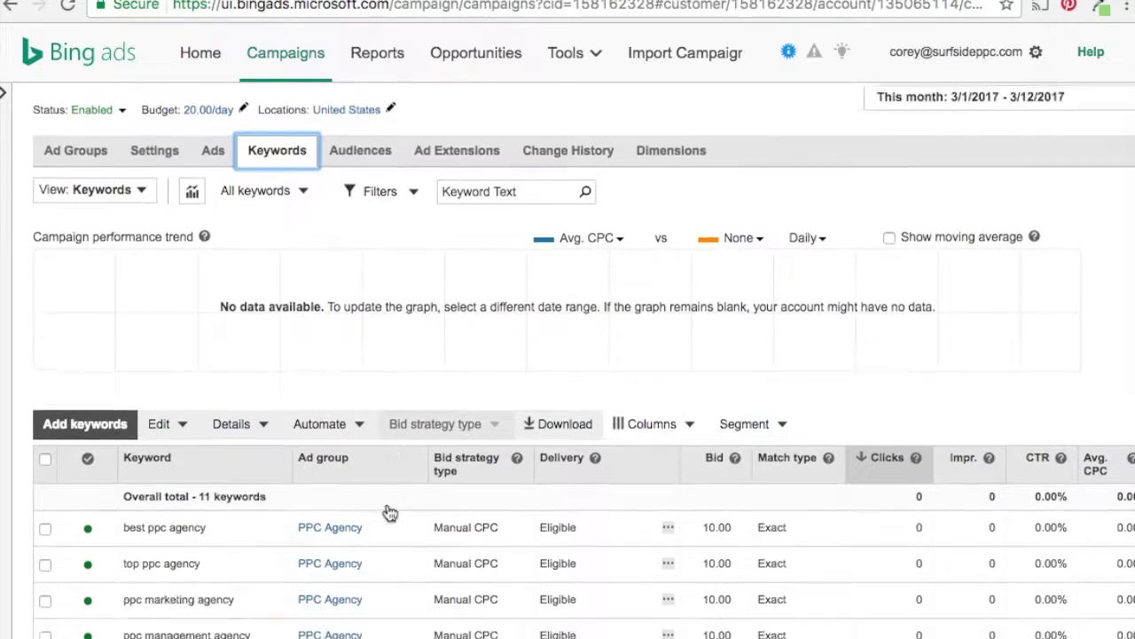
pyautogui.scroll(-2, 387, 510)
pyautogui.scroll(-2, 387, 504)
pyautogui.scroll(-3, 386, 504)
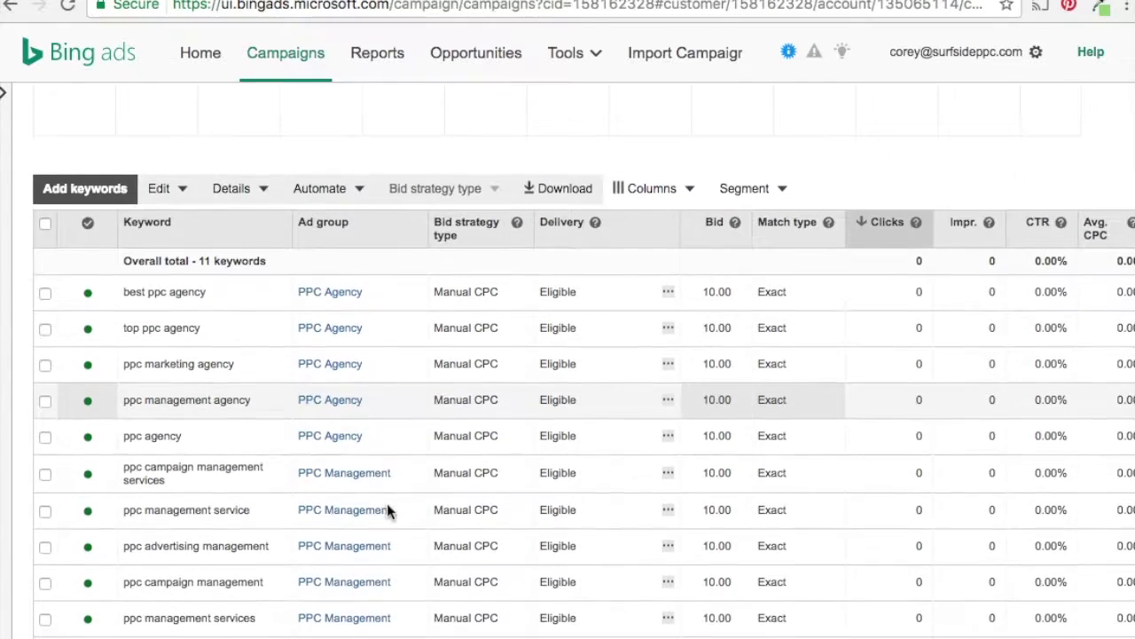
pyautogui.scroll(-2, 386, 504)
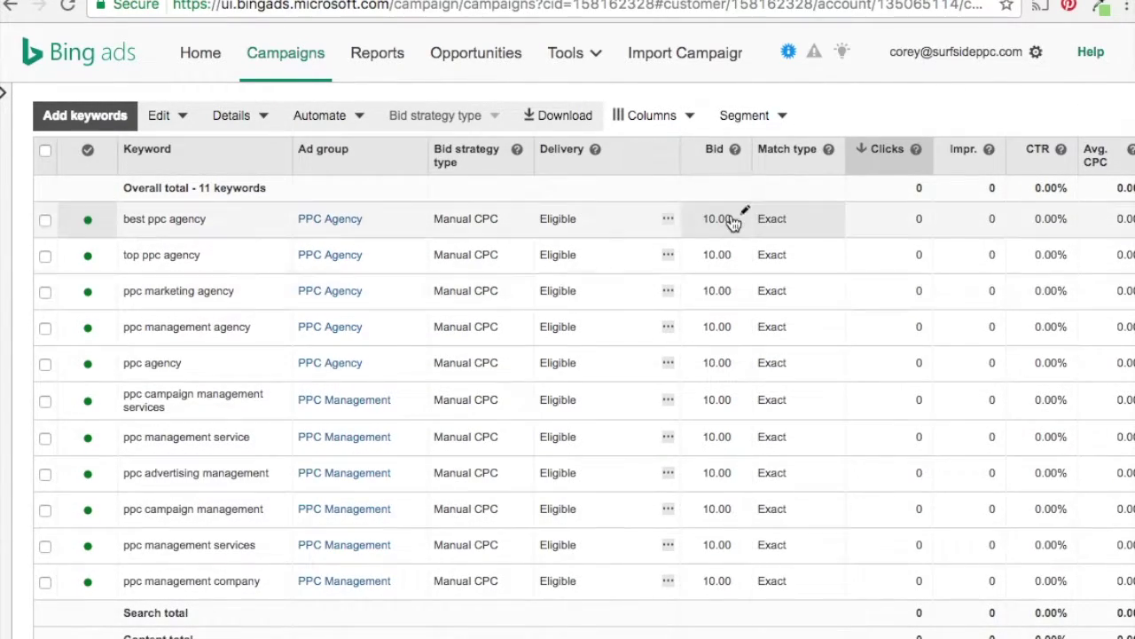
pyautogui.scroll(3, 554, 423)
pyautogui.scroll(2, 555, 423)
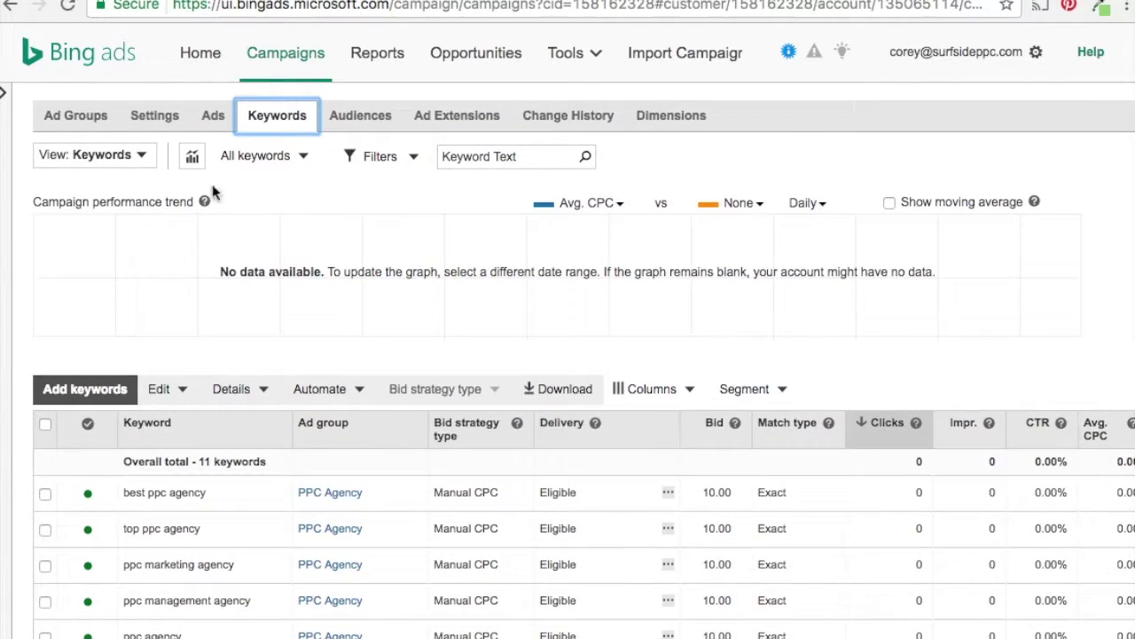
pyautogui.click(76, 122)
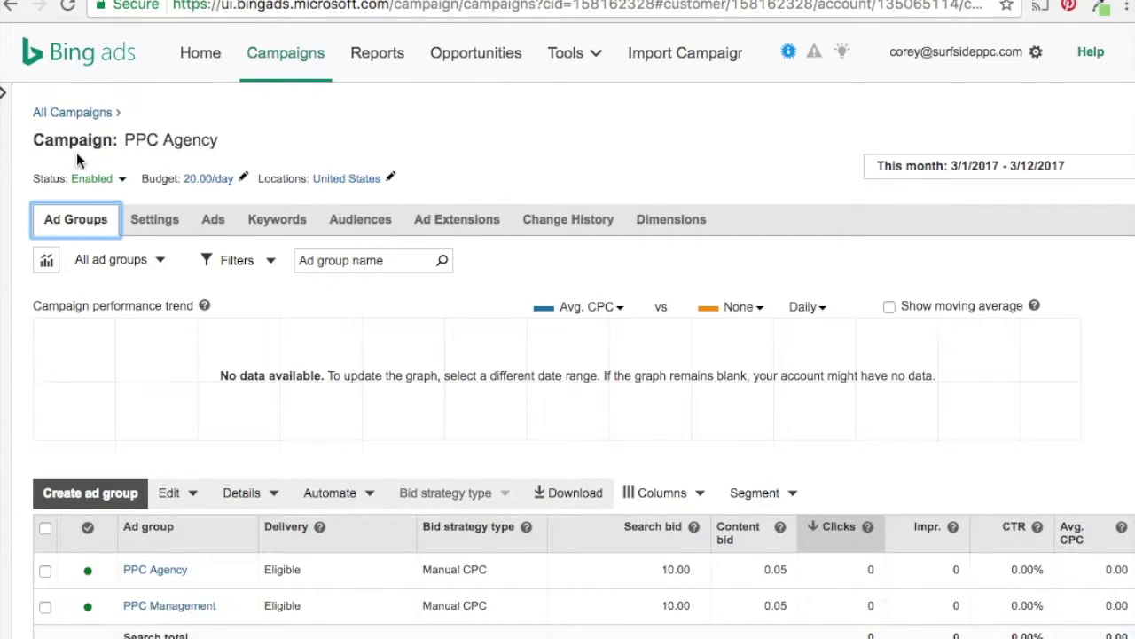
# Go back to the account-wide All Campaigns list; open and dismiss the Tools menu
pyautogui.click(74, 112)
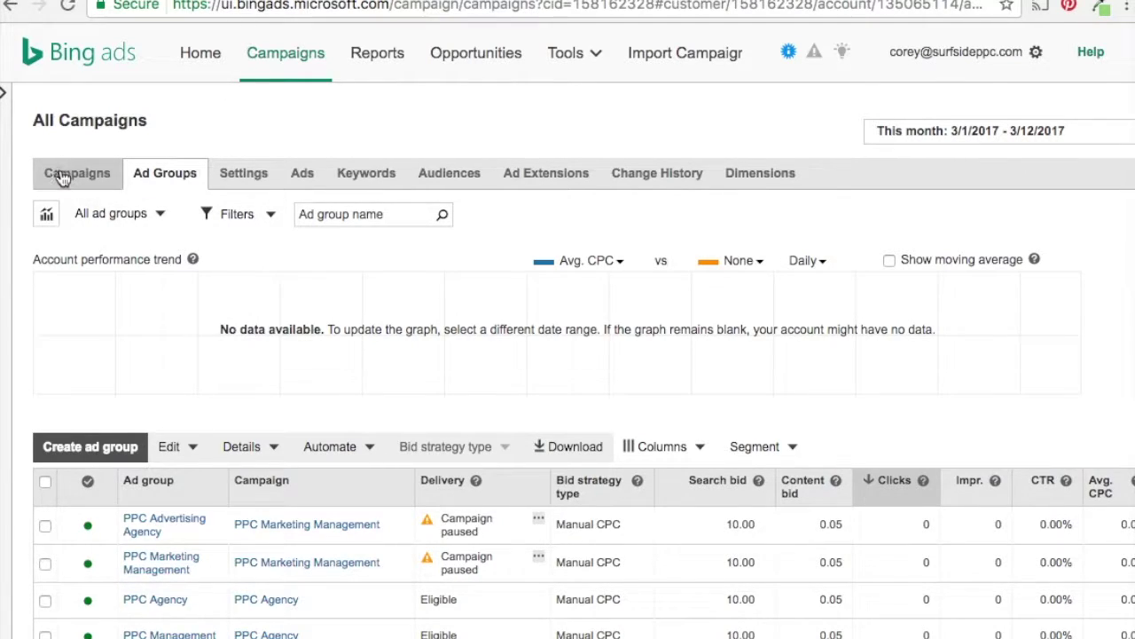
pyautogui.click(62, 176)
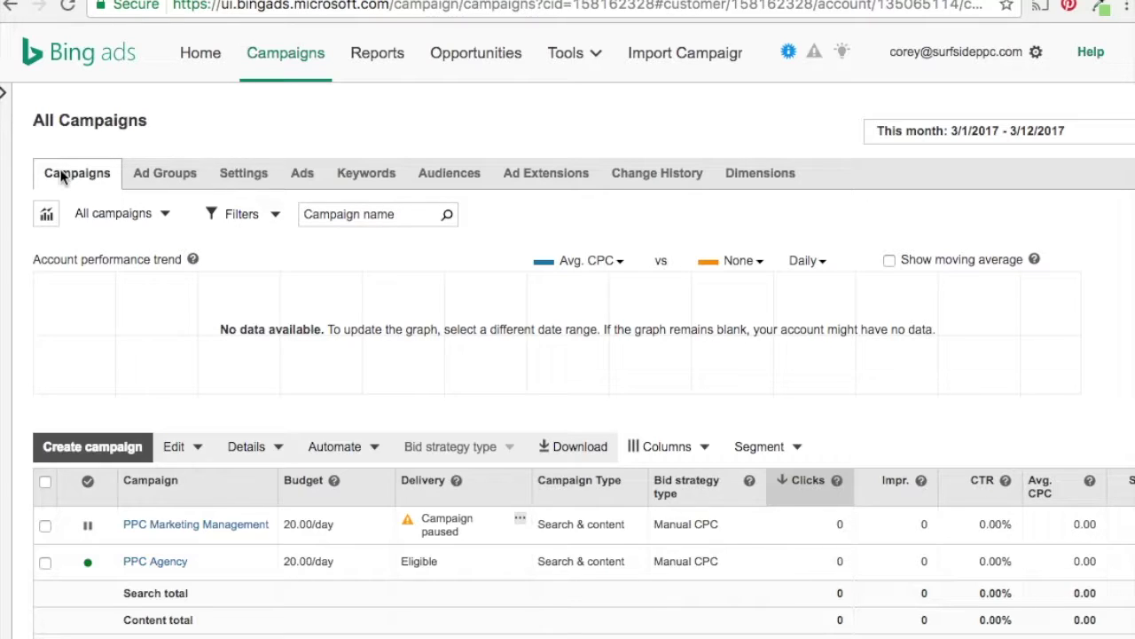
pyautogui.click(89, 176)
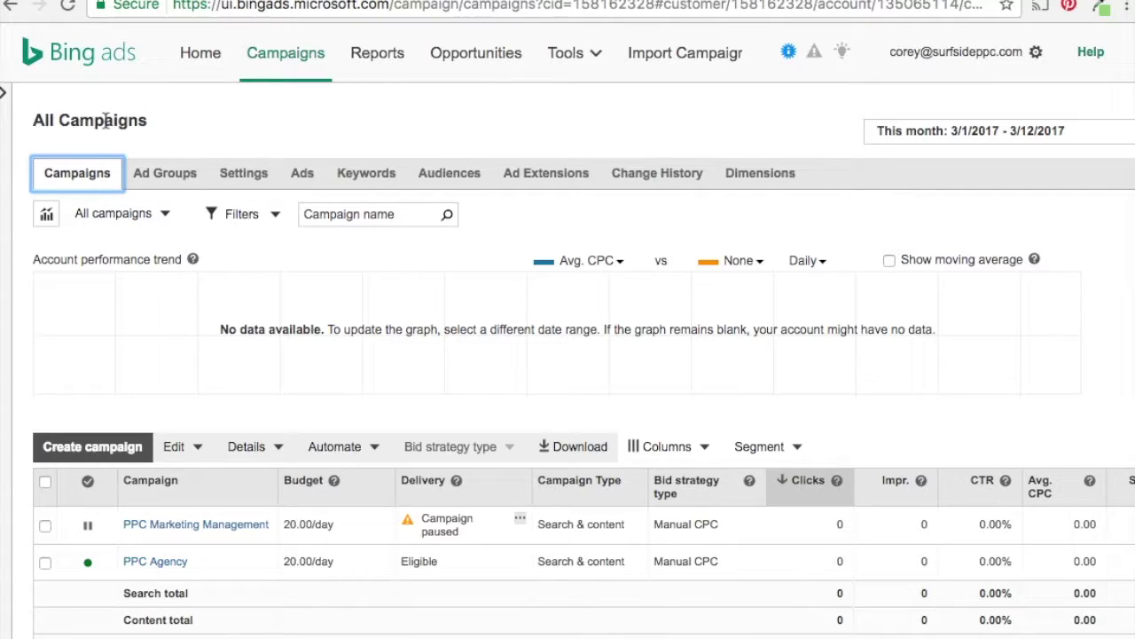
pyautogui.click(593, 69)
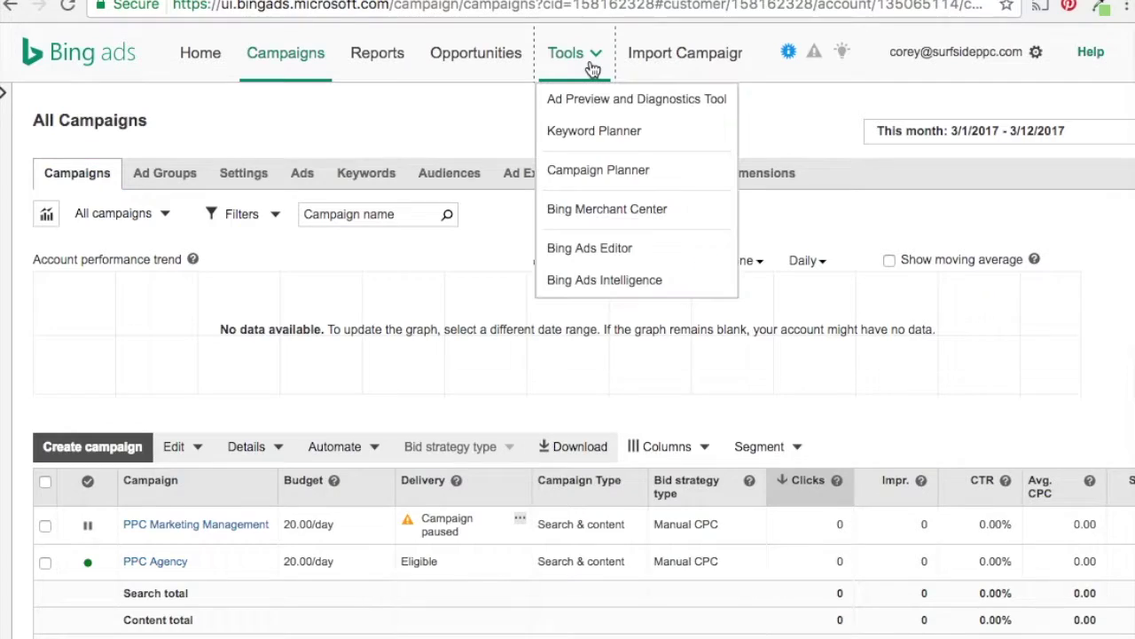
pyautogui.click(383, 128)
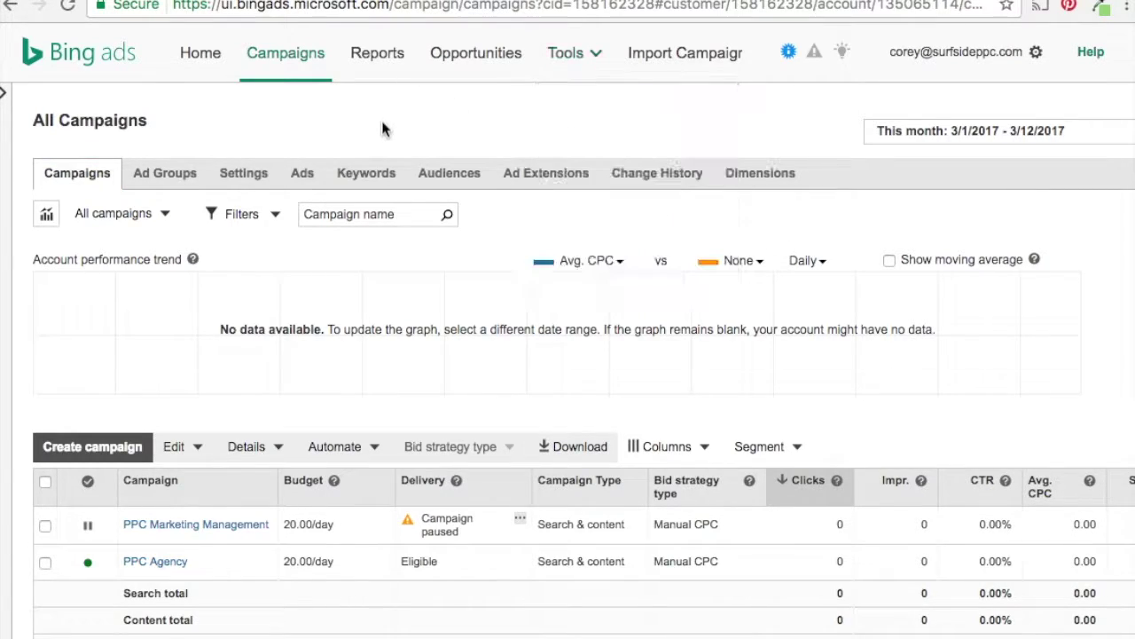